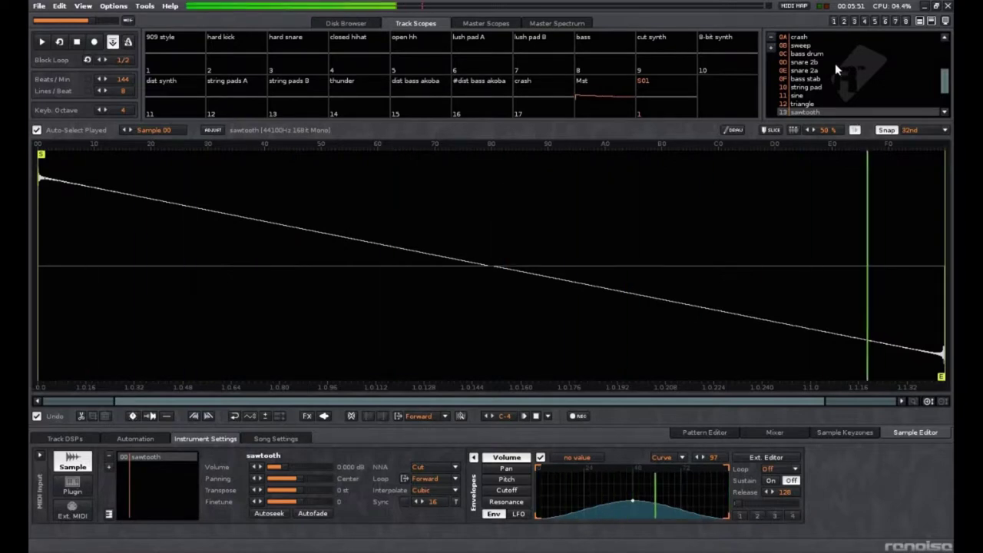
# Audition sawtooth instruments 14 and 15 and triangle instrument 16 by playing a note on each
pyautogui.hotkey('ctrl', 'd')
pyautogui.press('z')
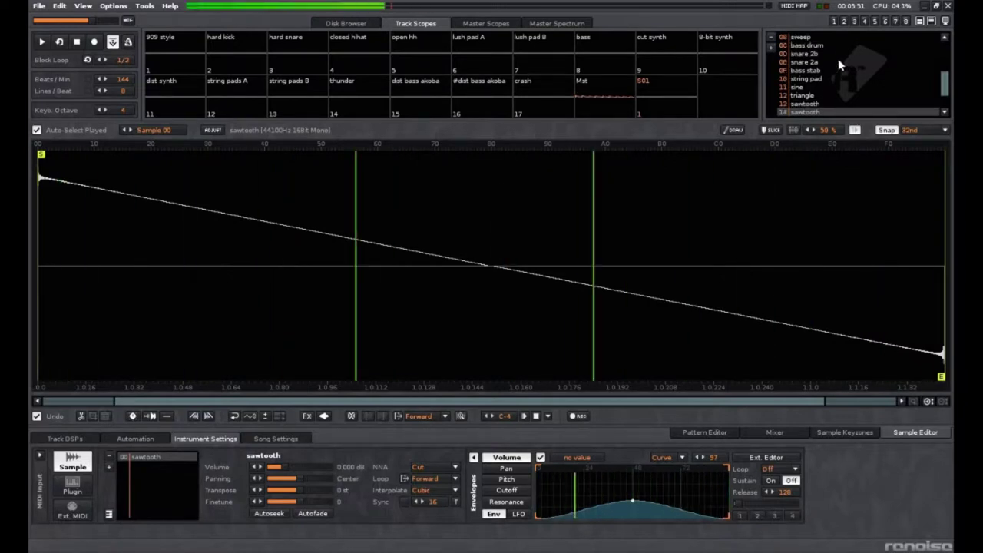
pyautogui.press('z')
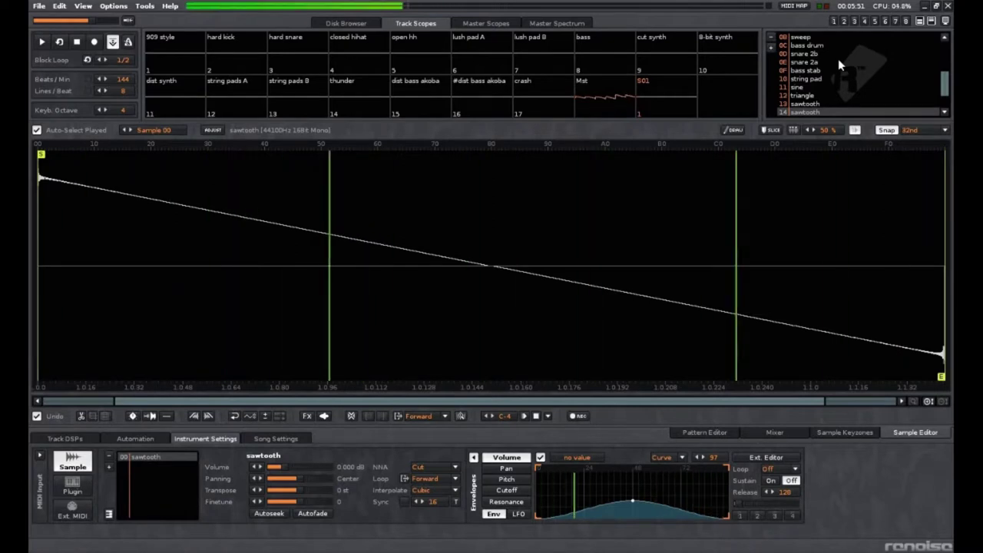
pyautogui.hotkey('ctrl', 'd')
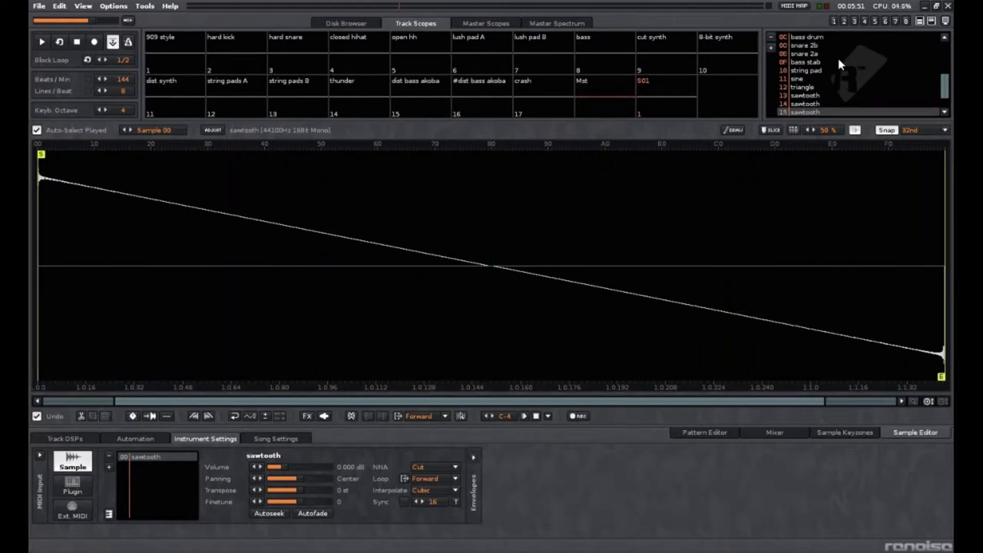
pyautogui.press('z')
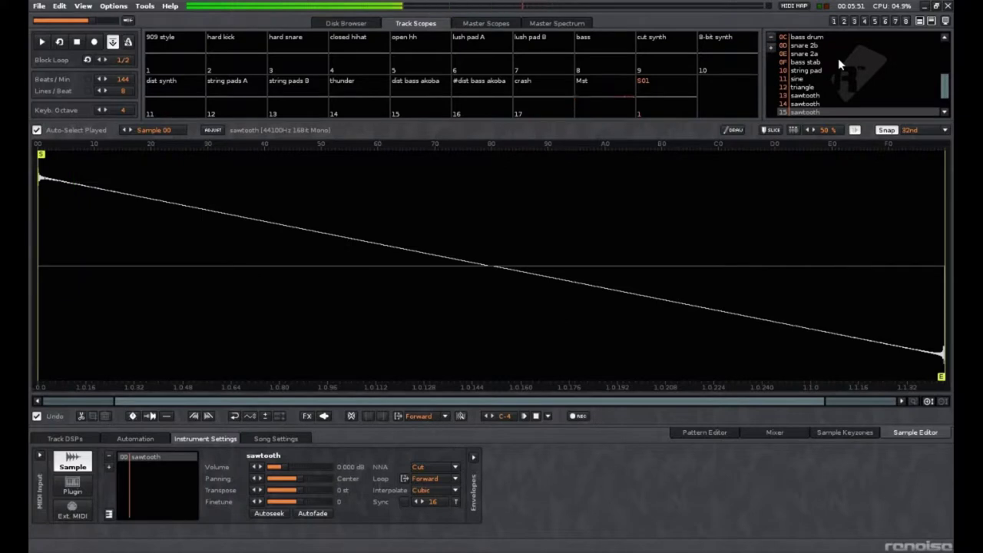
pyautogui.hotkey('ctrl', 'd')
pyautogui.press('z')
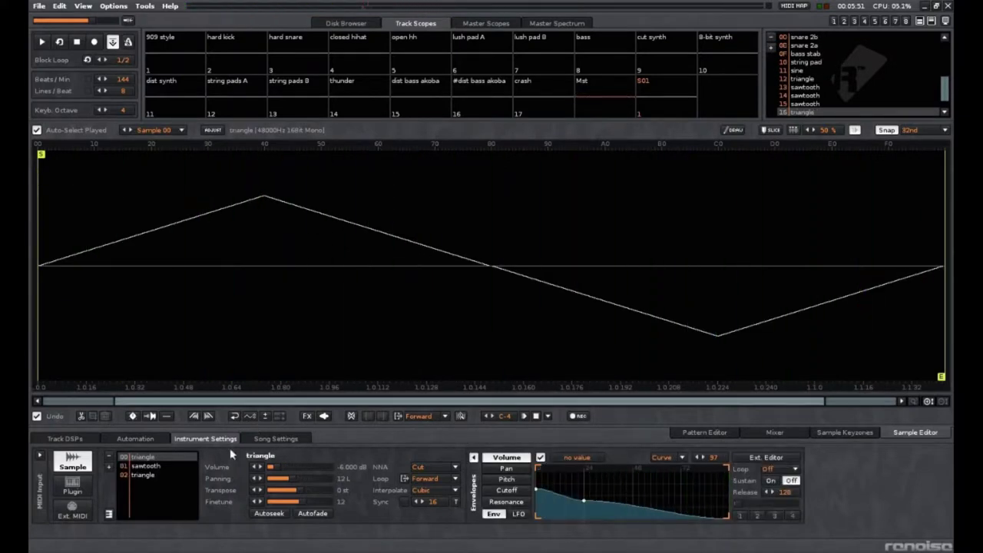
# Compare the volume, panning and finetune settings of the layered samples in triangle instrument 16, and play the instrument
pyautogui.press('Down')
pyautogui.press('Down')
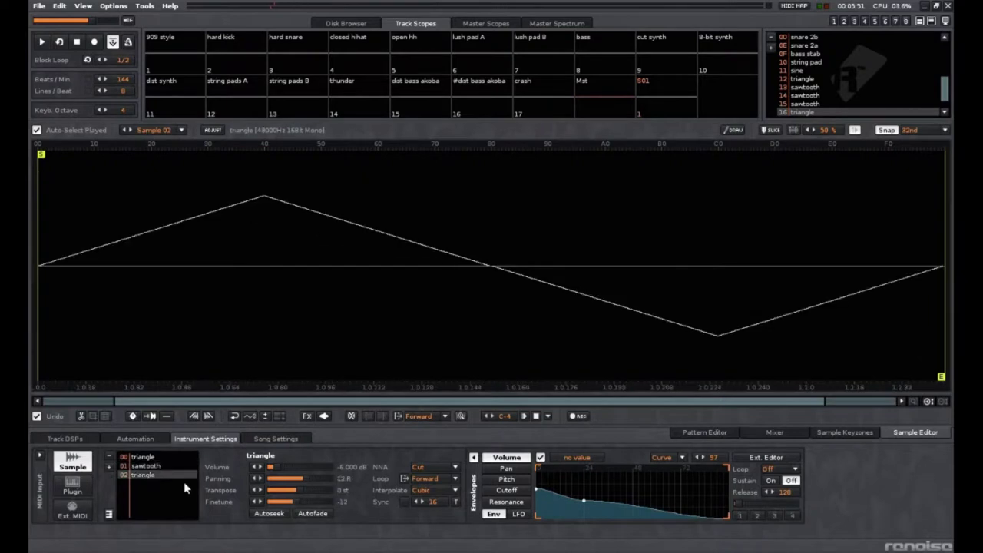
pyautogui.press('Up')
pyautogui.press('Up')
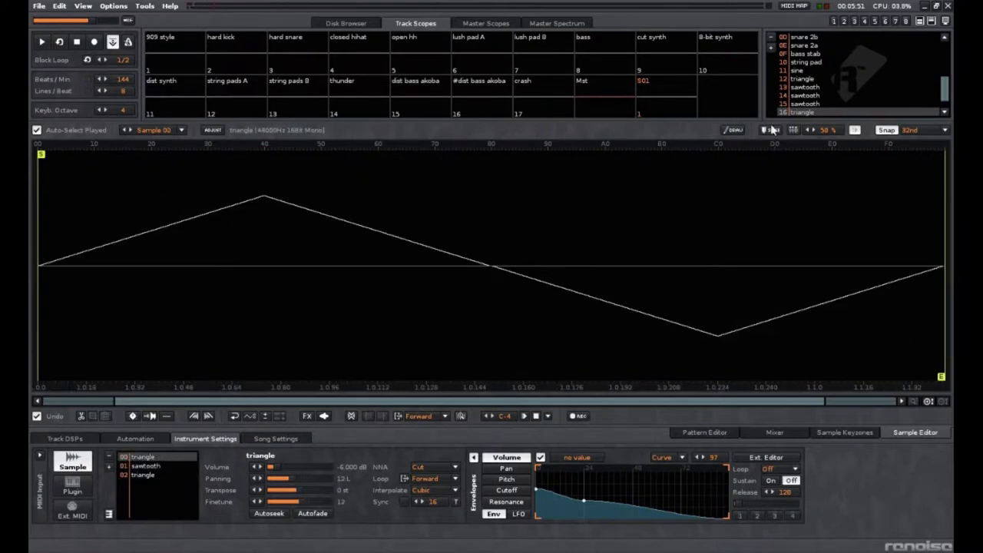
pyautogui.press('z')
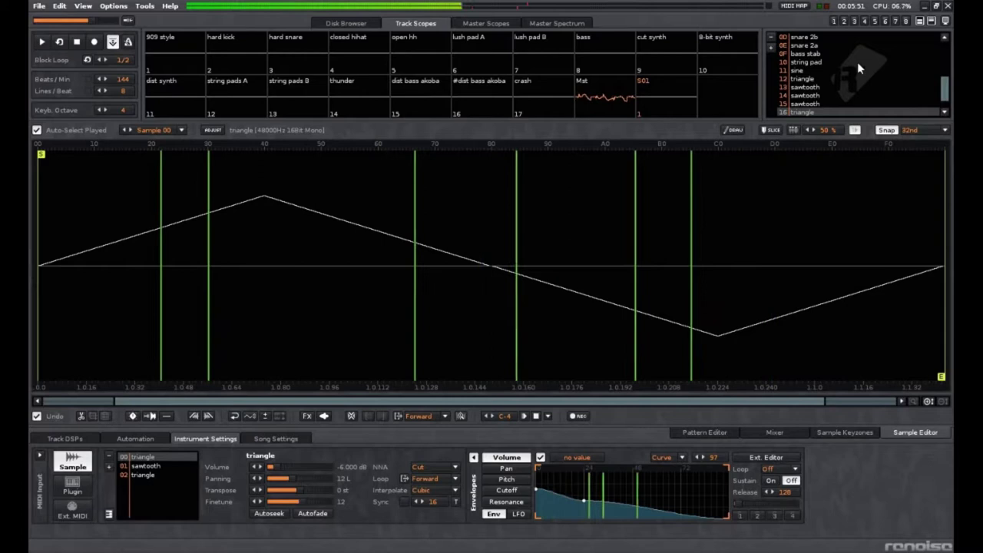
# Audition square instrument 17 and review the settings of its square and two sawtooth sample layers
pyautogui.hotkey('ctrl', 'n')
pyautogui.press('z')
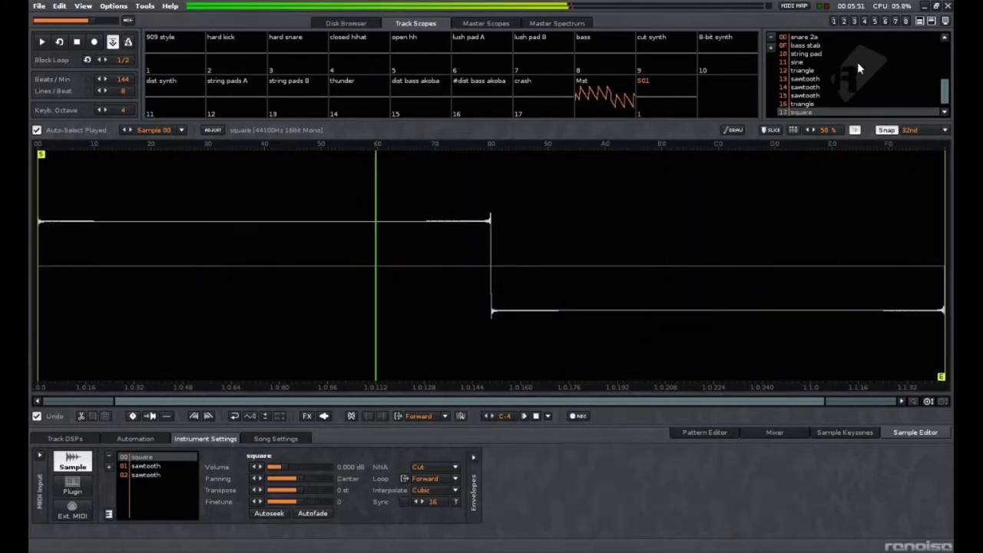
pyautogui.click(146, 466)
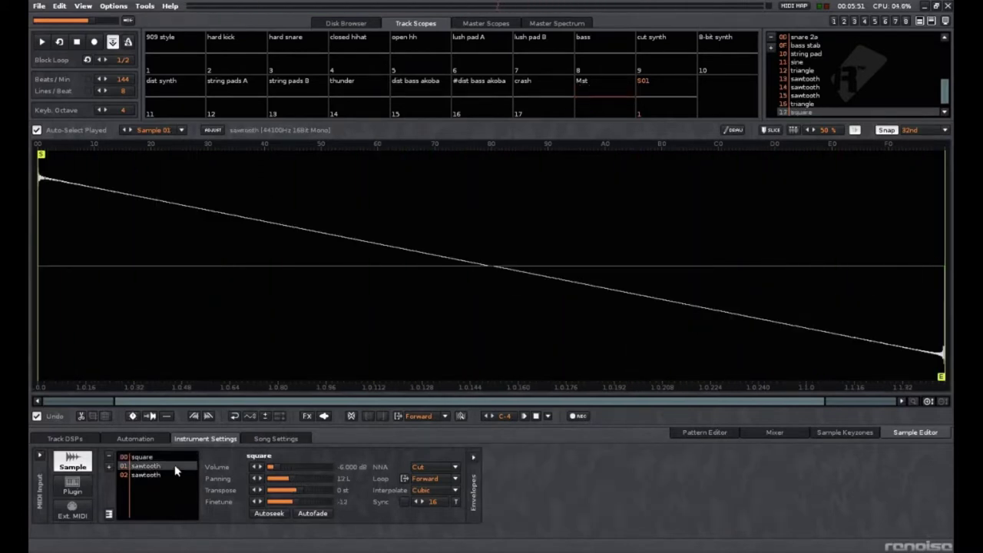
pyautogui.press('Down')
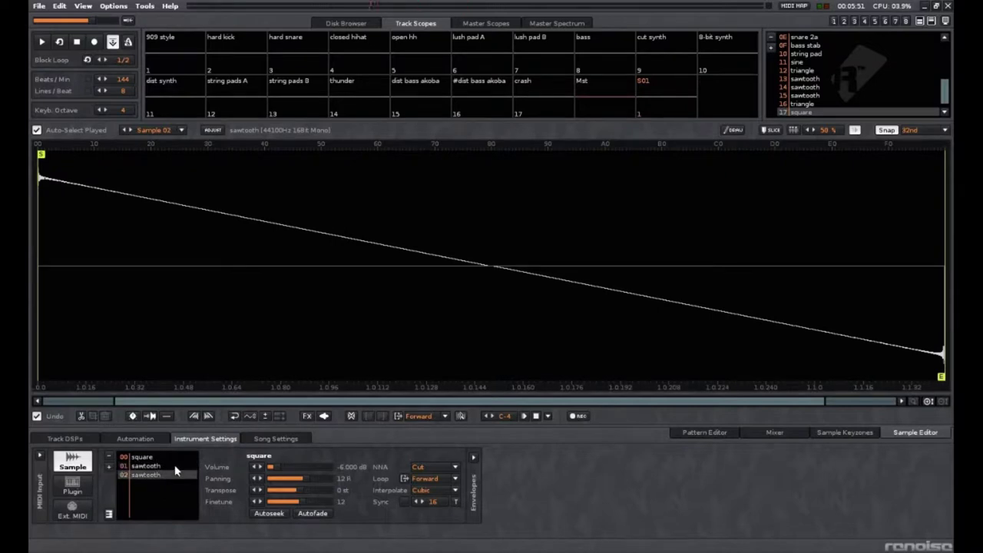
pyautogui.press('Up')
pyautogui.press('Up')
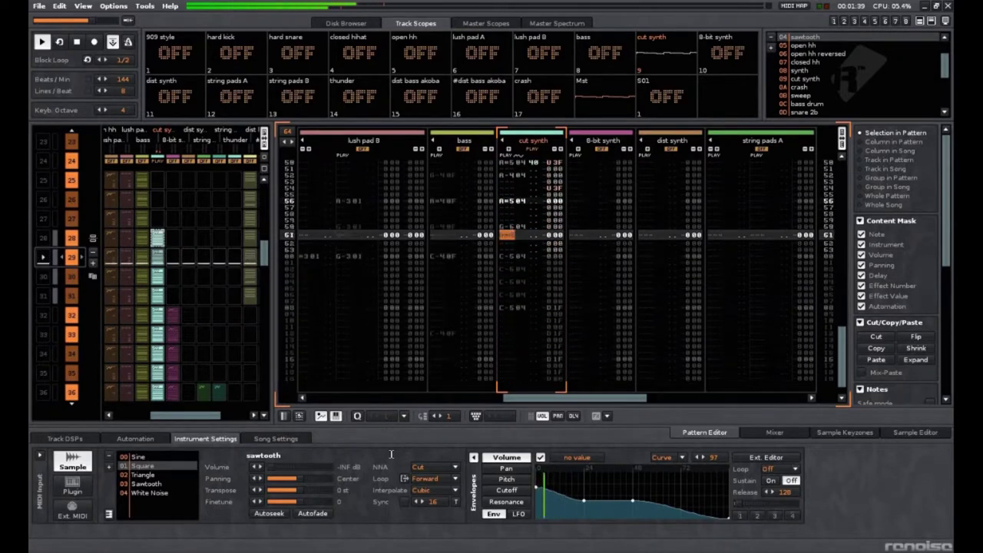
# Show the cut synth track's effect chain during playback and enable its EQ 10, Phaser and Distortion
pyautogui.click(65, 438)
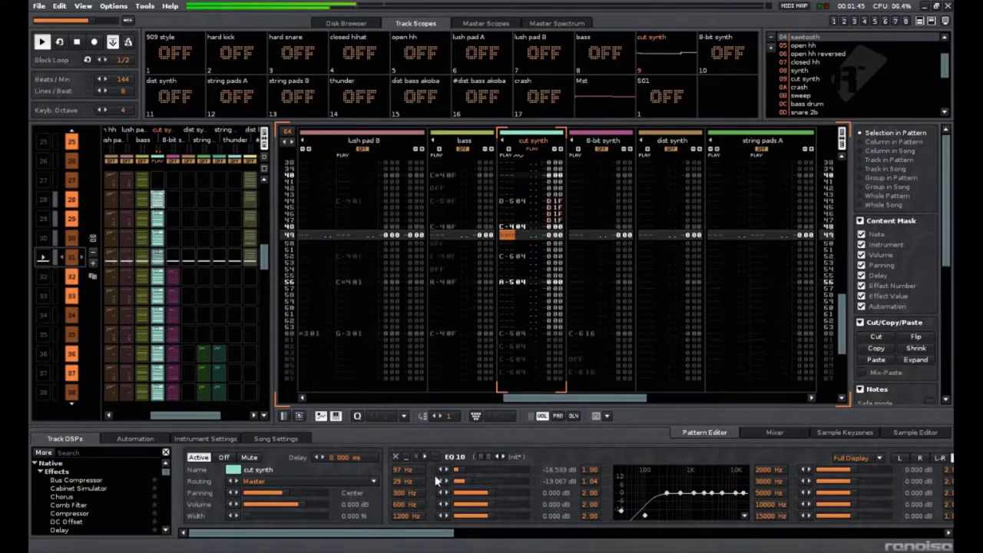
pyautogui.moveTo(399, 533); pyautogui.dragTo(570, 540)
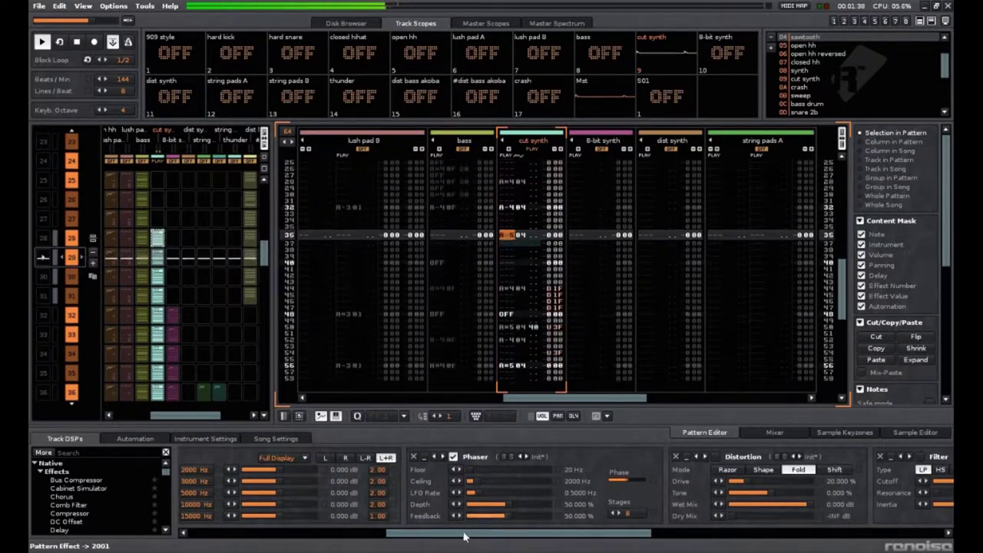
pyautogui.moveTo(463, 533); pyautogui.dragTo(555, 535)
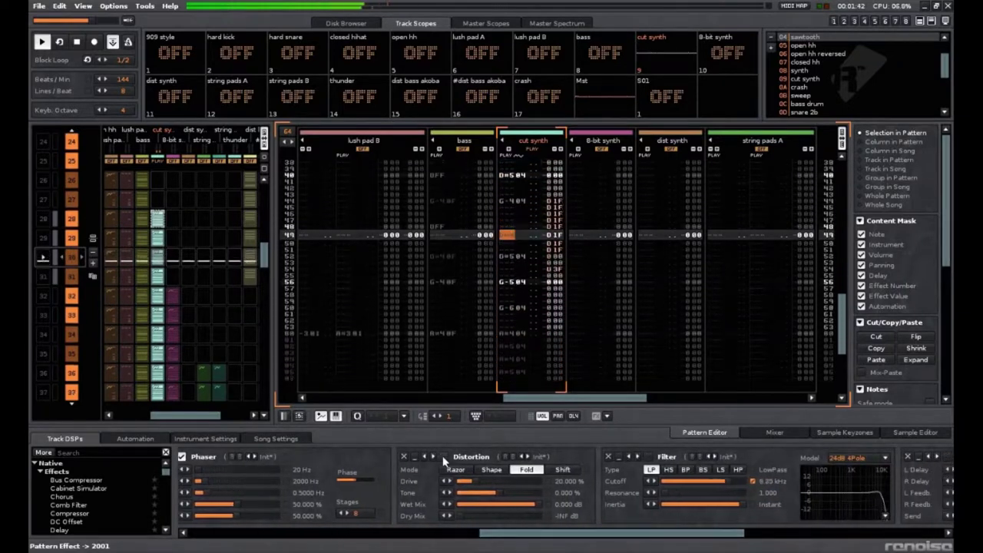
pyautogui.moveTo(513, 538); pyautogui.dragTo(575, 536)
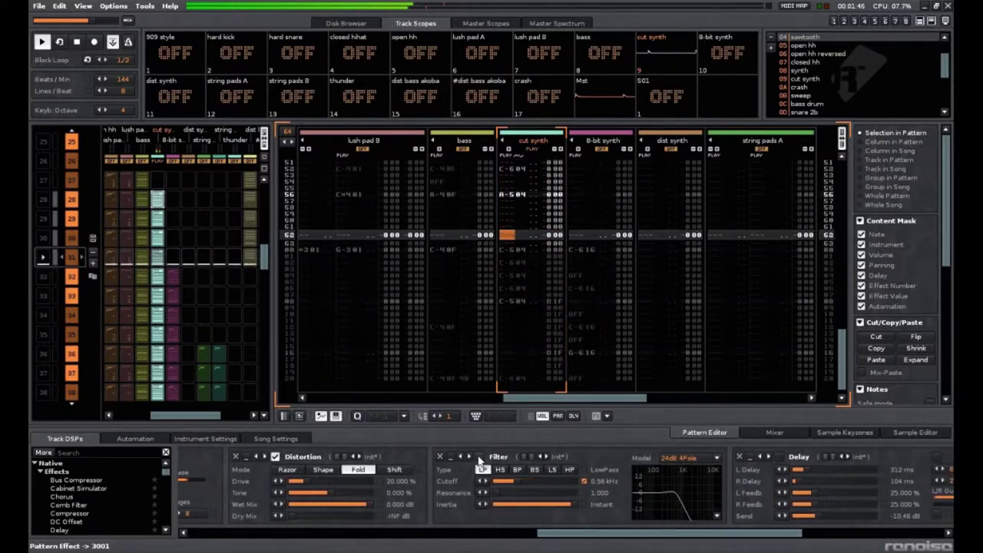
# Enable the Filter, Delay and Mixer EQ on the cut synth track, and stop playback
pyautogui.click(479, 457)
pyautogui.moveTo(548, 536); pyautogui.dragTo(694, 538)
pyautogui.click(553, 457)
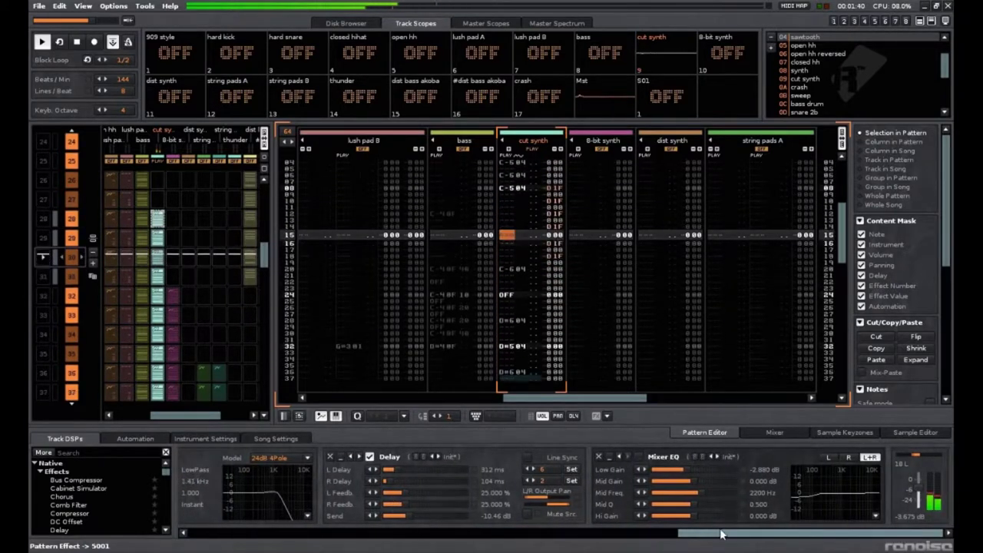
pyautogui.click(638, 456)
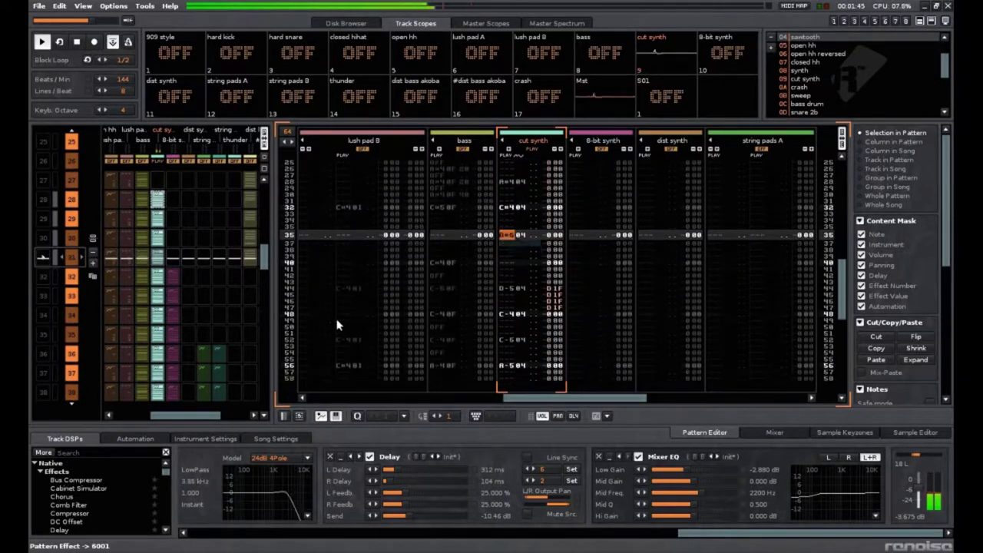
pyautogui.click(71, 199)
pyautogui.click(76, 45)
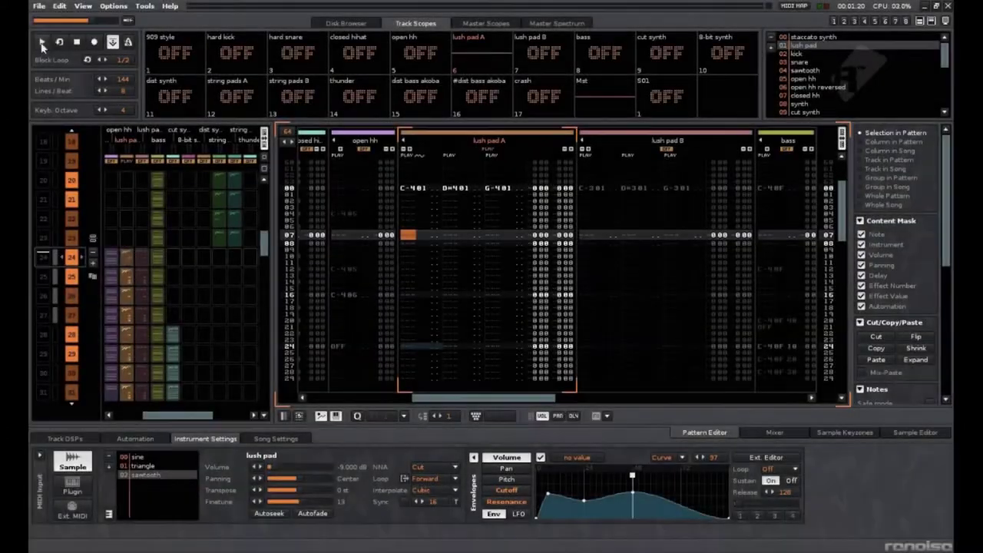
# Play the soloed lush pad A track and enable the EQ 10, Filter and LFO in its effect chain
pyautogui.click(42, 43)
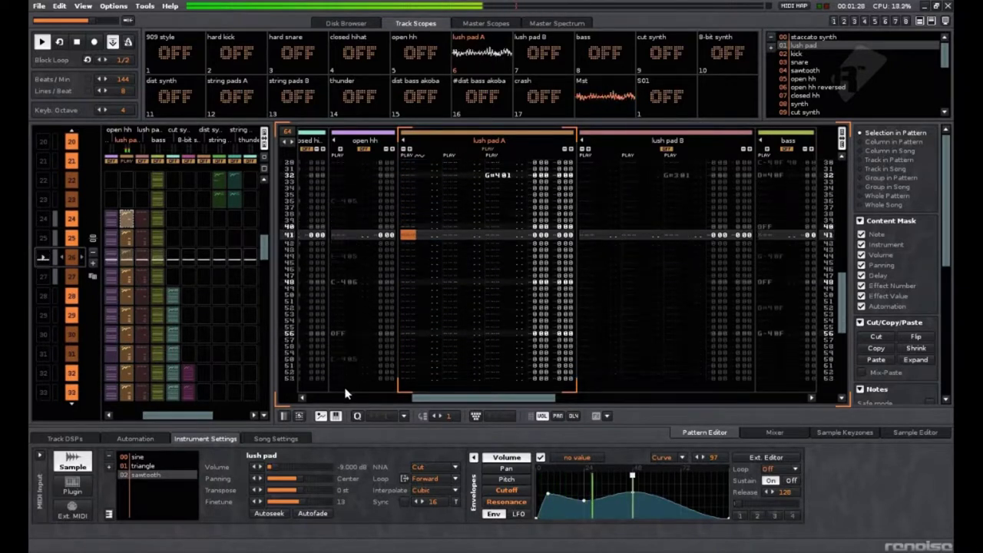
pyautogui.click(69, 438)
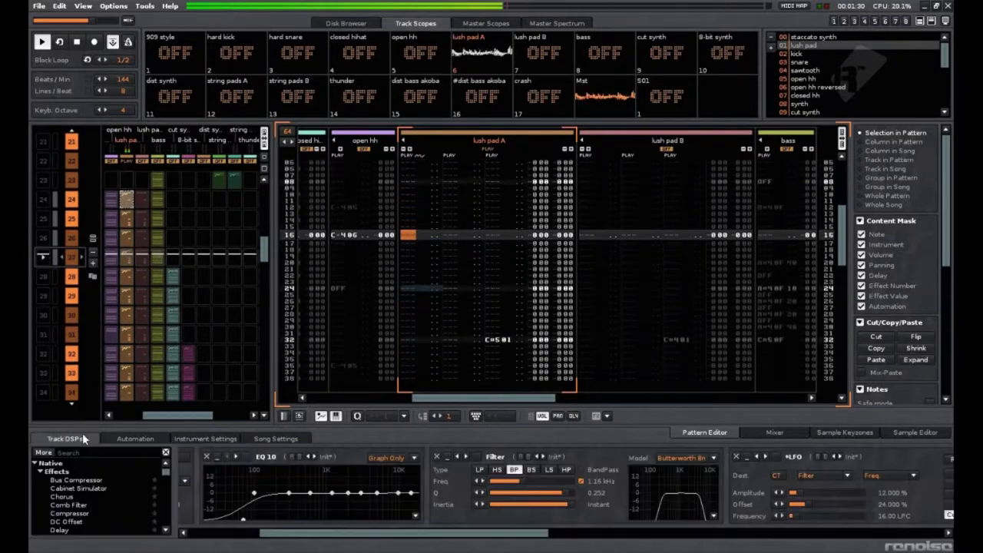
pyautogui.moveTo(410, 537)
pyautogui.mouseDown()
pyautogui.moveTo(339, 538)
pyautogui.moveTo(424, 532)
pyautogui.mouseUp()
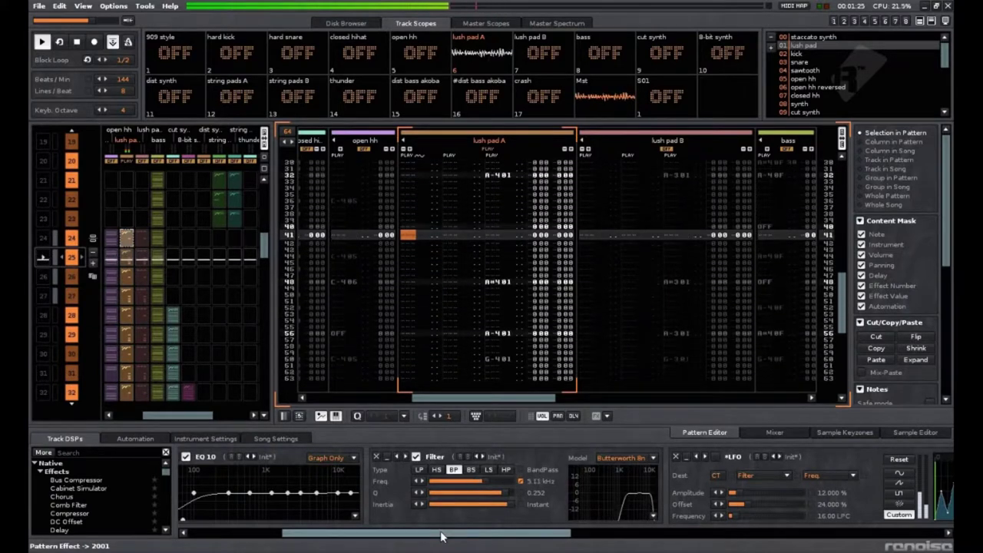
pyautogui.moveTo(442, 536); pyautogui.dragTo(550, 540)
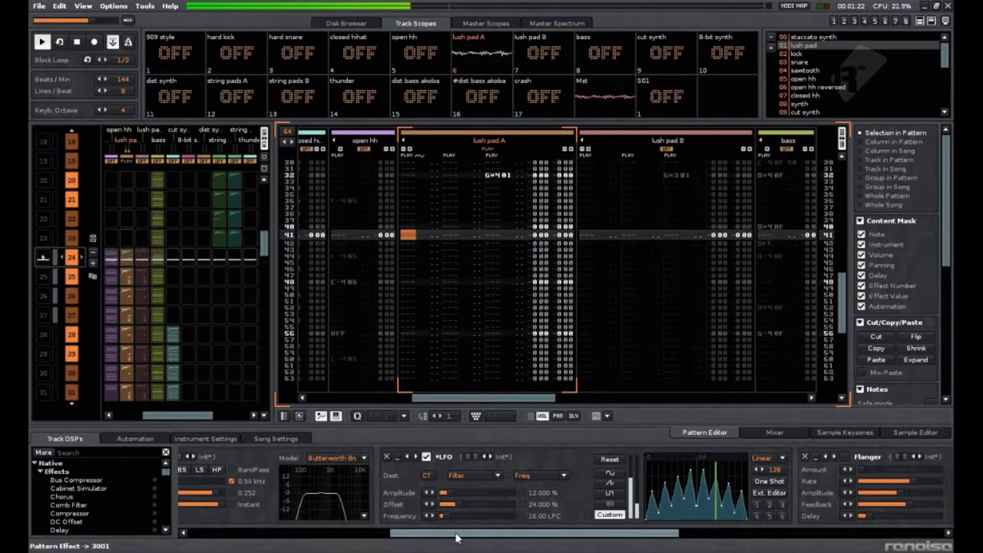
# Enable the Flanger, Delay and Compressor on the lush pad A track, and stop playback
pyautogui.moveTo(455, 538); pyautogui.dragTo(573, 537)
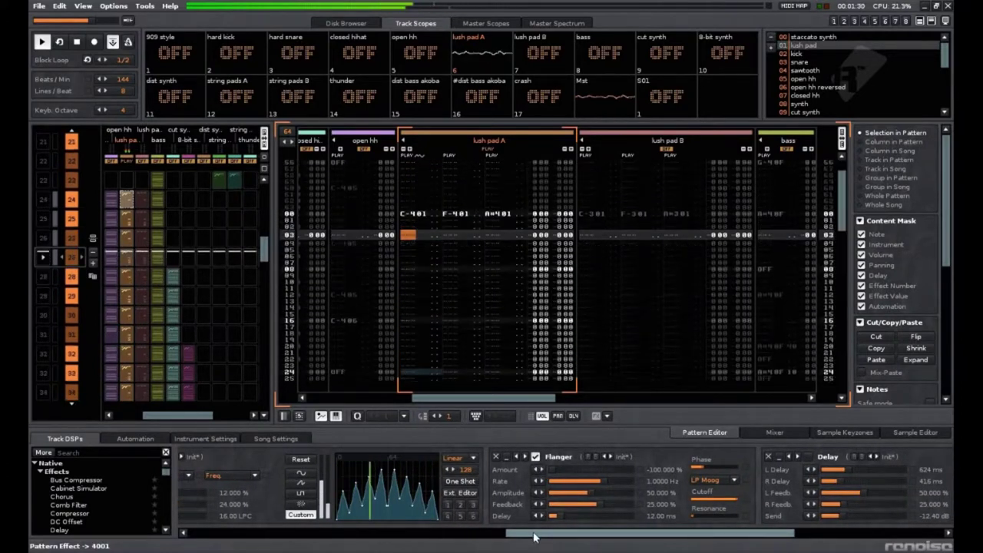
pyautogui.moveTo(541, 535); pyautogui.dragTo(647, 532)
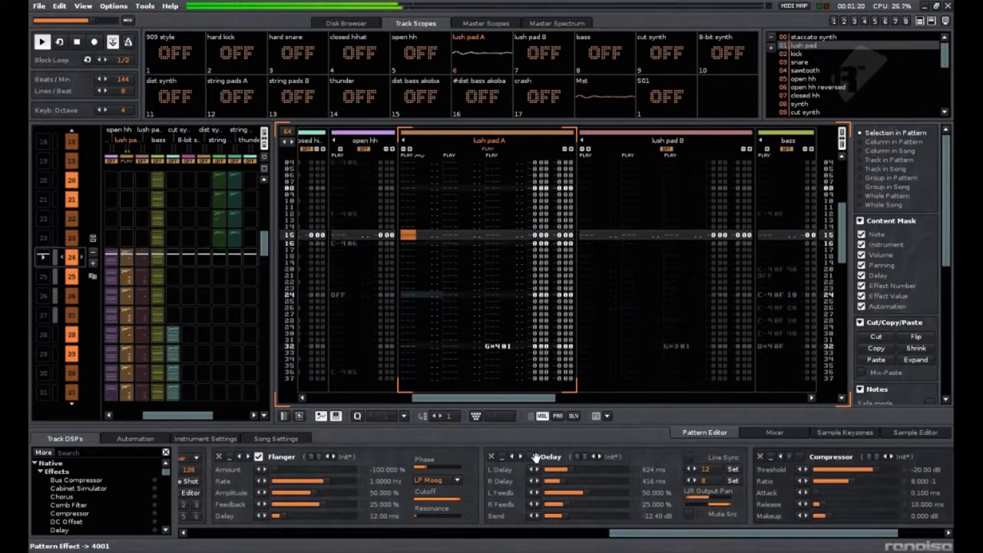
pyautogui.moveTo(645, 535); pyautogui.dragTo(689, 534)
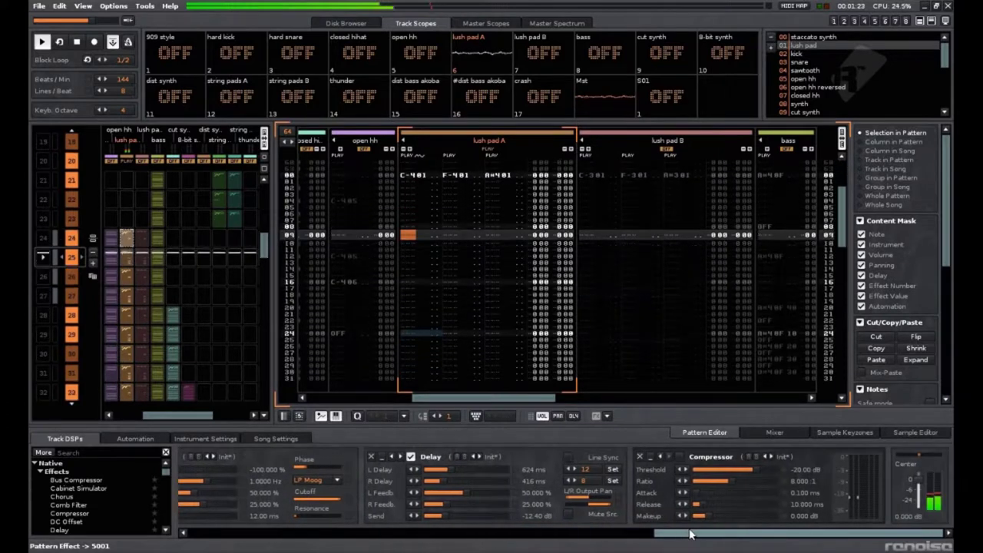
pyautogui.click(679, 457)
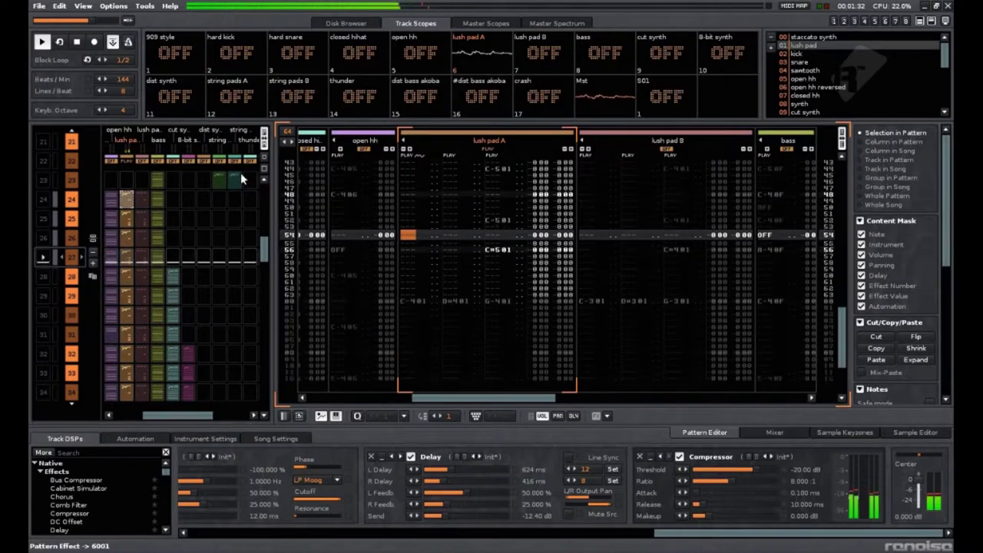
pyautogui.click(77, 42)
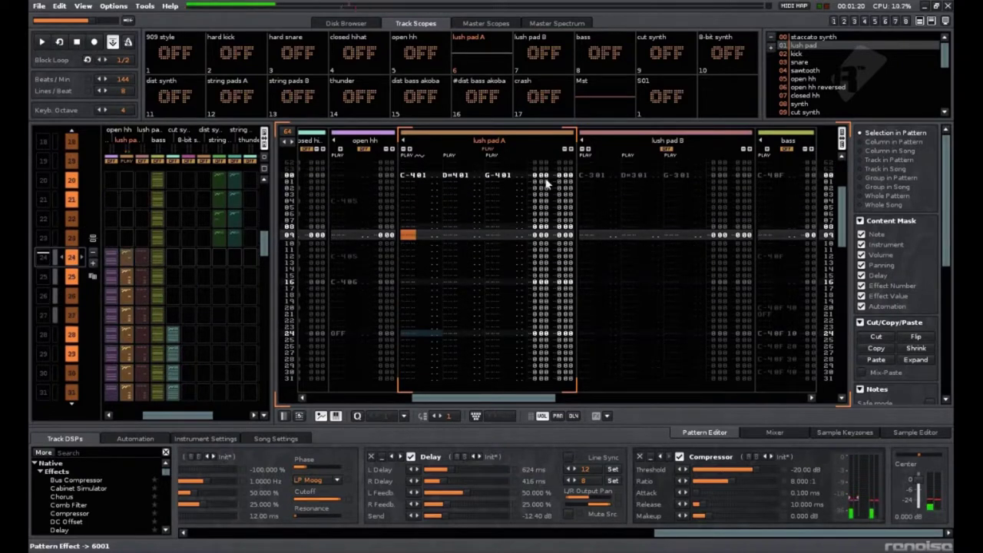
# Solo and play the lush pad B track, enabling the EQ 10, LFO and Filter in its effect chain
pyautogui.click(666, 150)
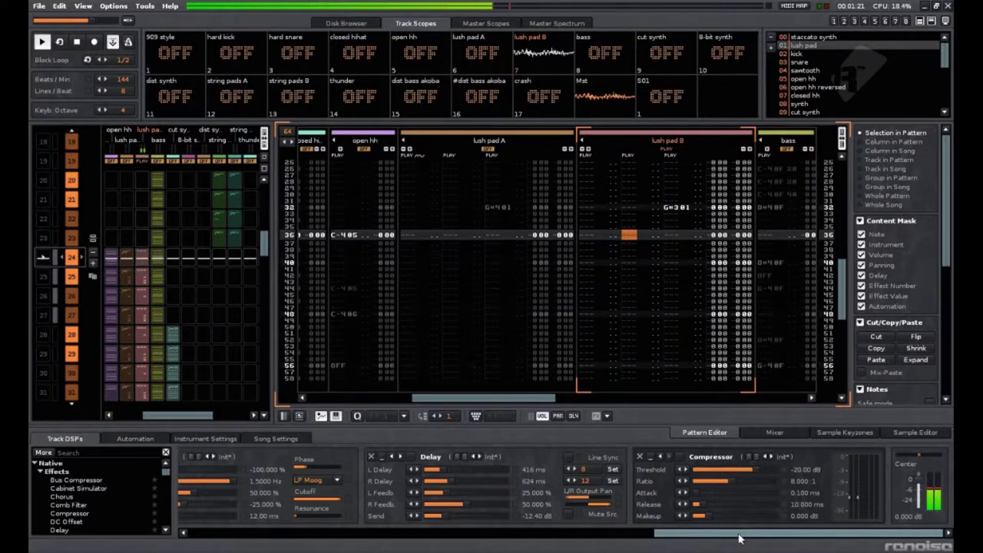
pyautogui.moveTo(734, 537); pyautogui.dragTo(255, 542)
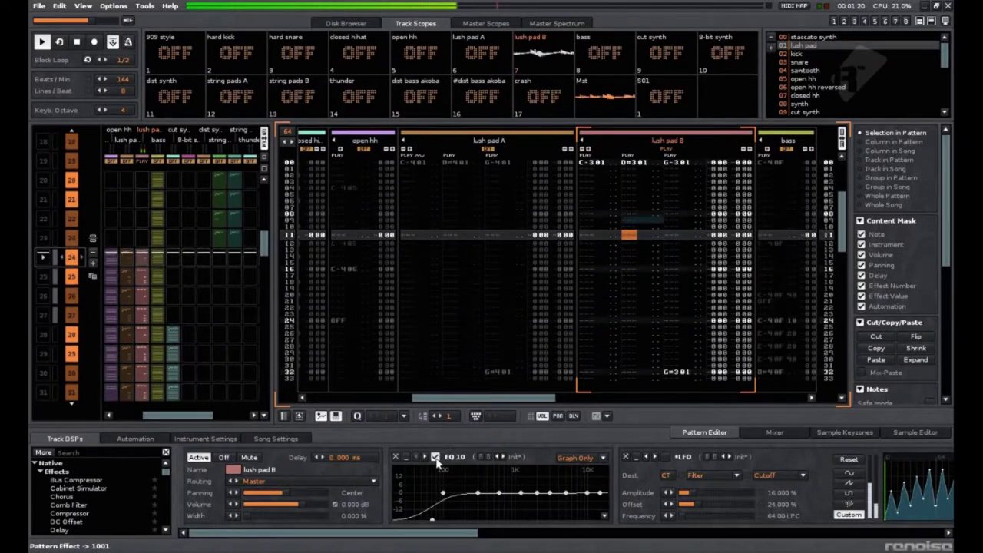
pyautogui.moveTo(468, 532); pyautogui.dragTo(541, 533)
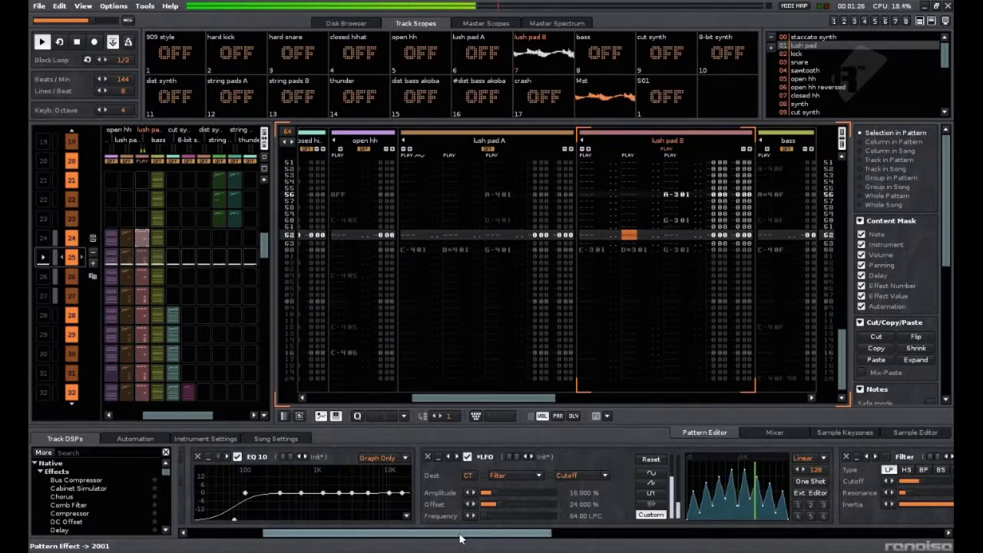
pyautogui.moveTo(460, 537); pyautogui.dragTo(627, 542)
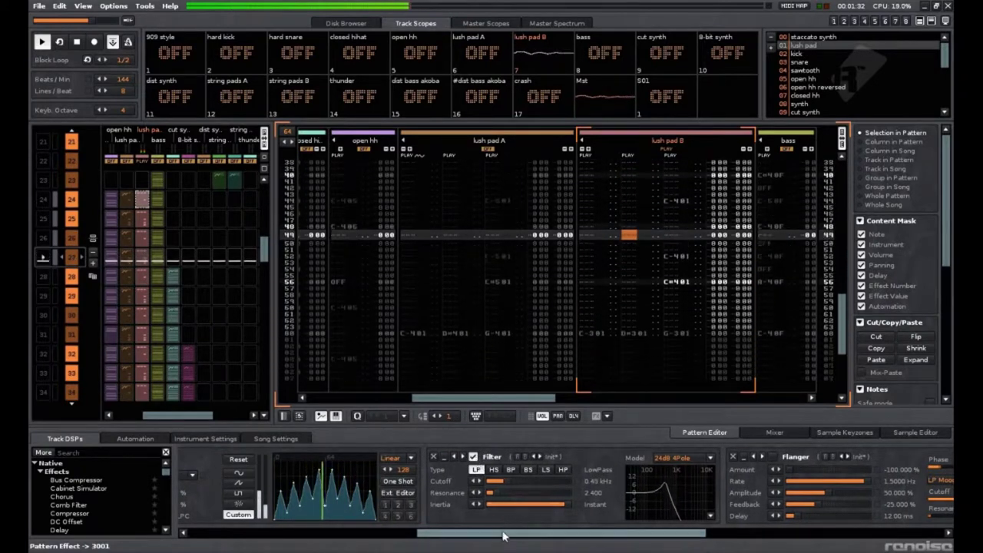
# Enable the Flanger on the lush pad B track and play it together with lush pad A
pyautogui.moveTo(502, 539); pyautogui.dragTo(594, 539)
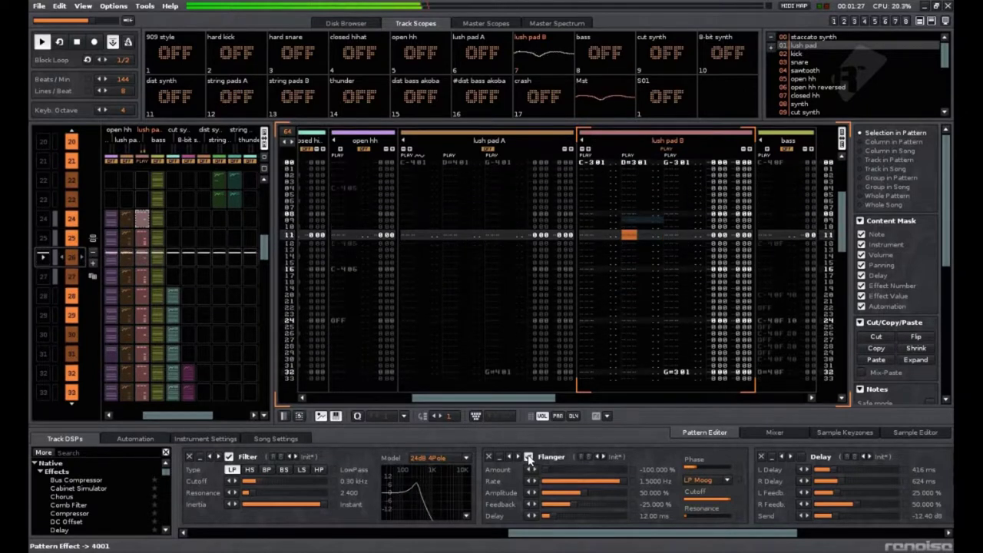
pyautogui.moveTo(535, 540); pyautogui.dragTo(628, 538)
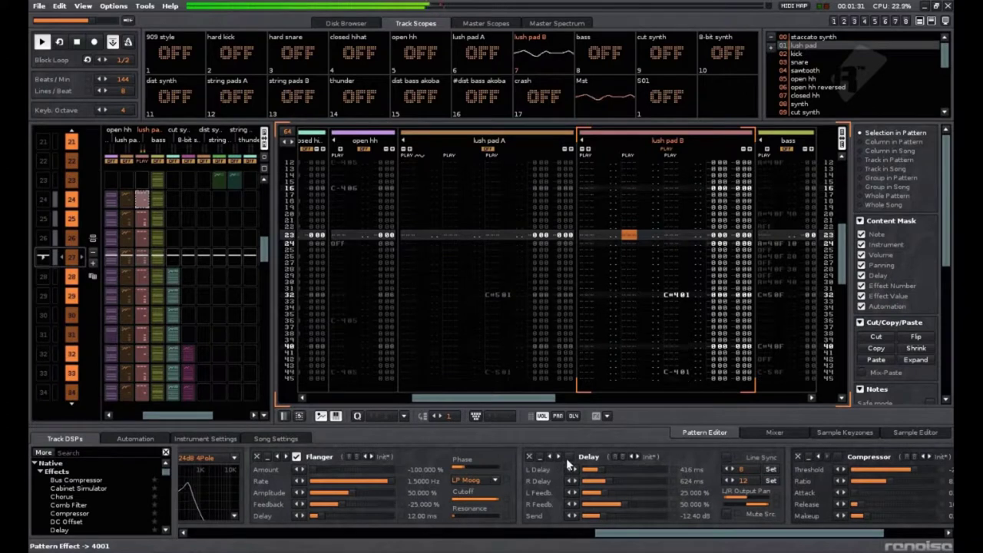
pyautogui.moveTo(609, 541); pyautogui.dragTo(400, 544)
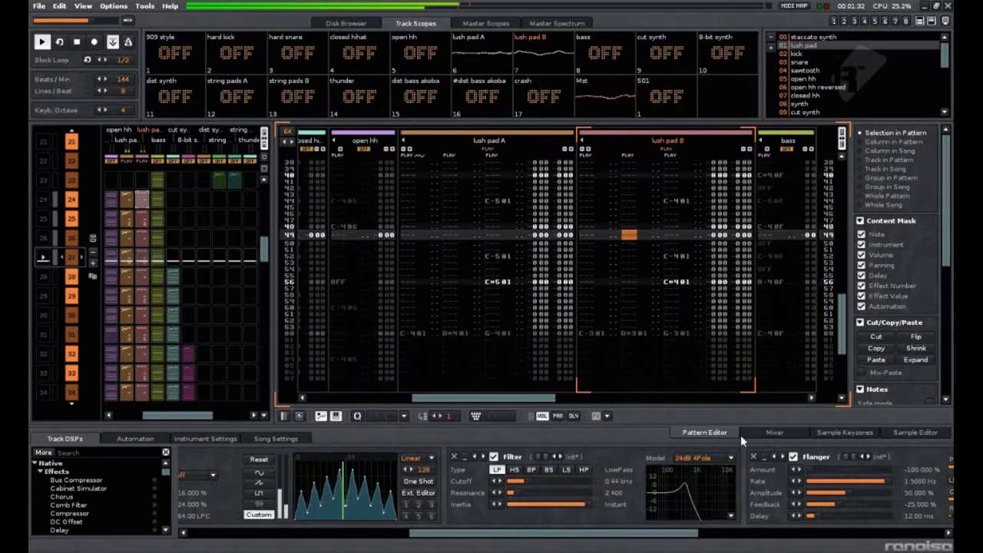
# View the lush pad channels in the mixer and the LFO on lush pad B, and stop playback from the pattern editor
pyautogui.click(774, 432)
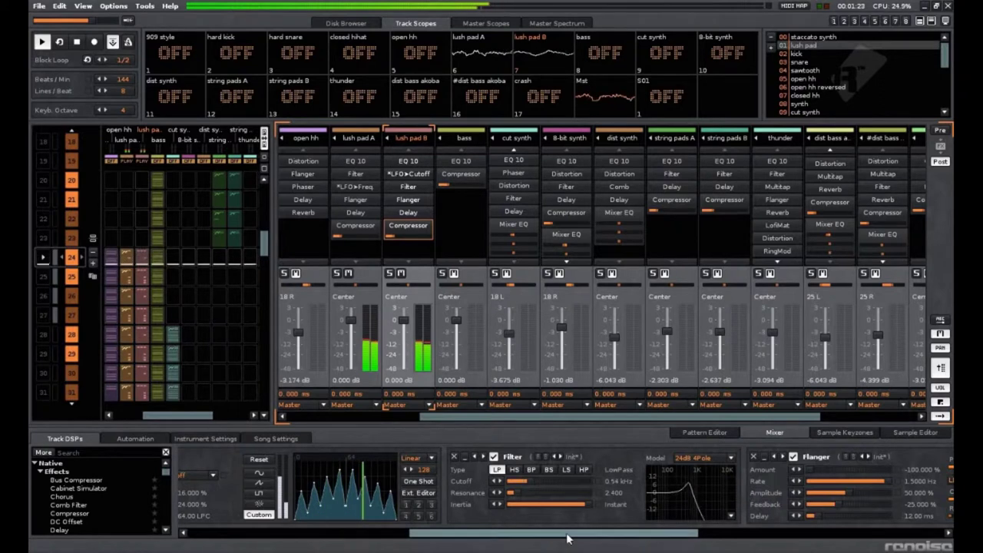
pyautogui.moveTo(559, 541); pyautogui.dragTo(456, 540)
pyautogui.click(687, 434)
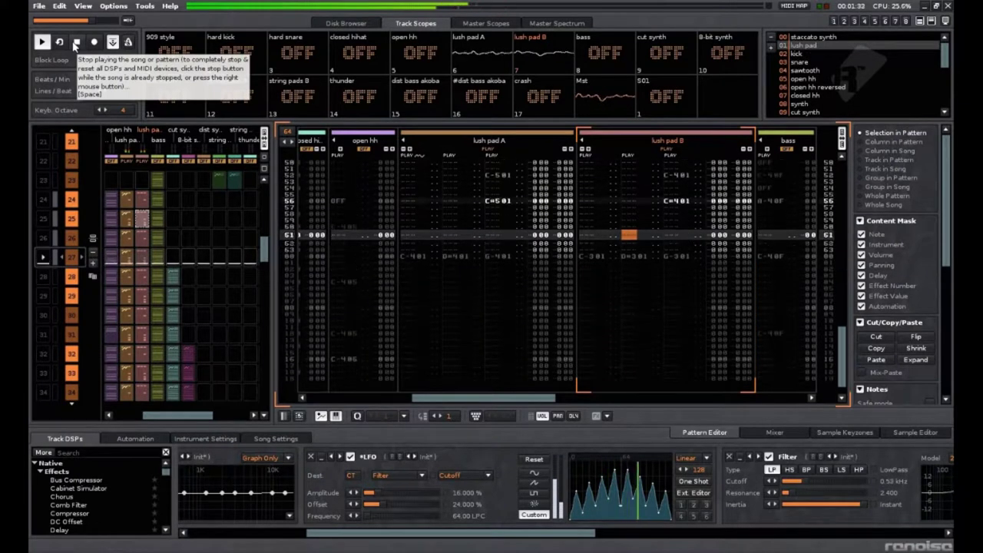
pyautogui.click(75, 44)
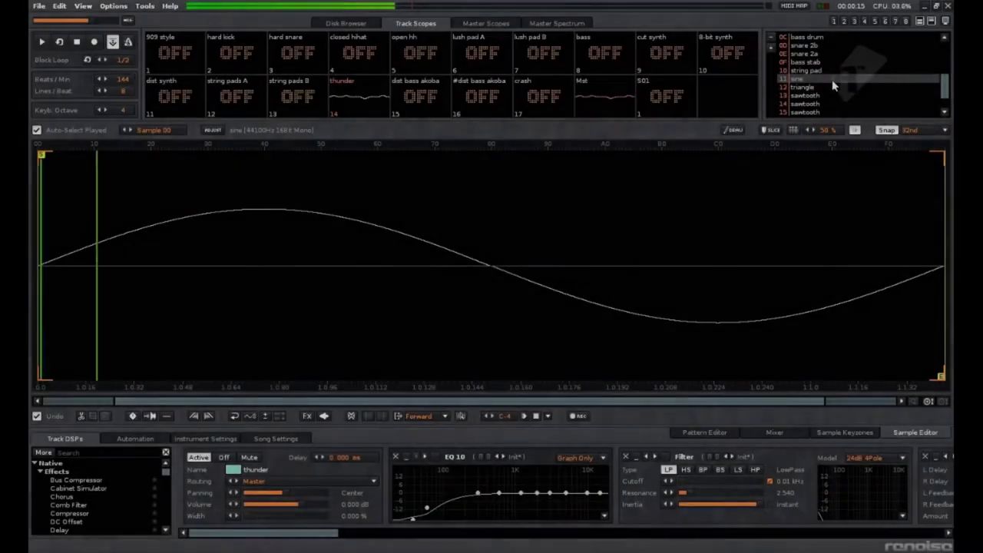
# Step through the triangle and the first two sawtooth instruments to view and audition their waveforms in the sample editor
pyautogui.press('Down')
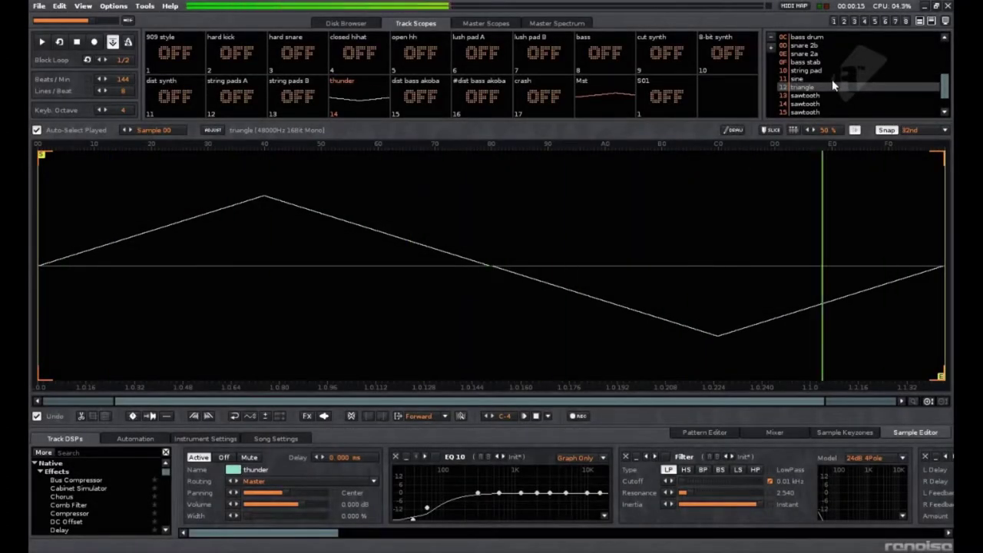
pyautogui.press('Down')
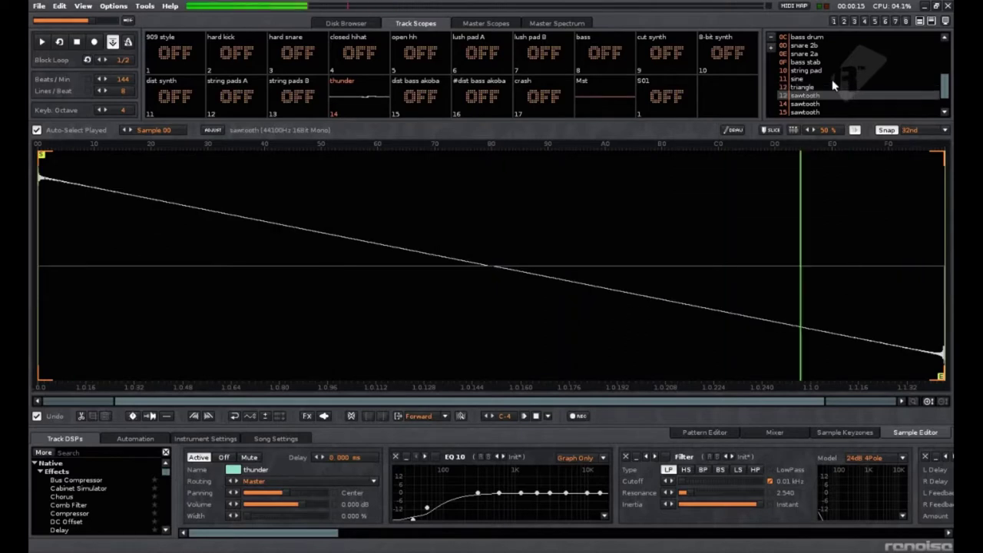
pyautogui.press('Down')
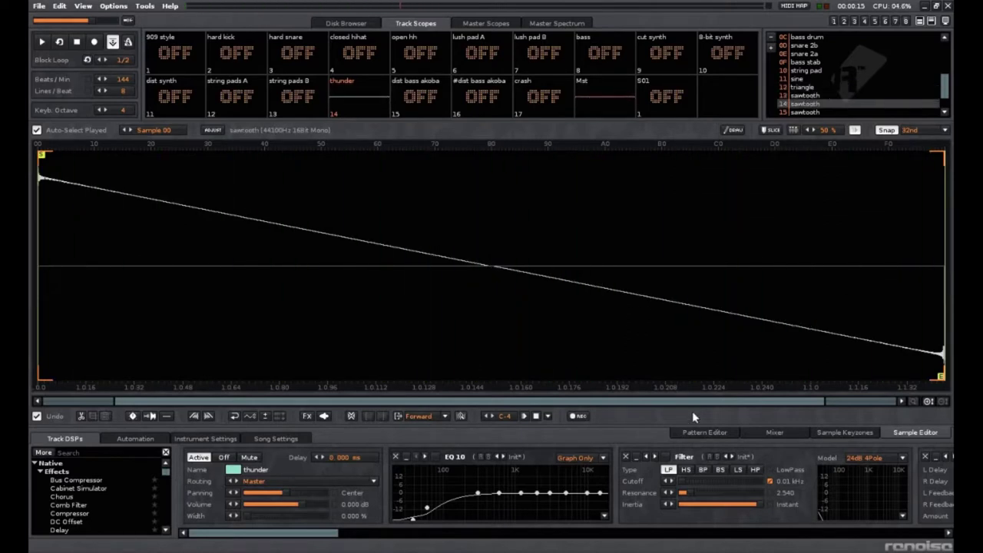
# Play the soloed thunder track from the pattern editor and enable its EQ 10, Filter, Multitap Delay and Flanger
pyautogui.click(704, 432)
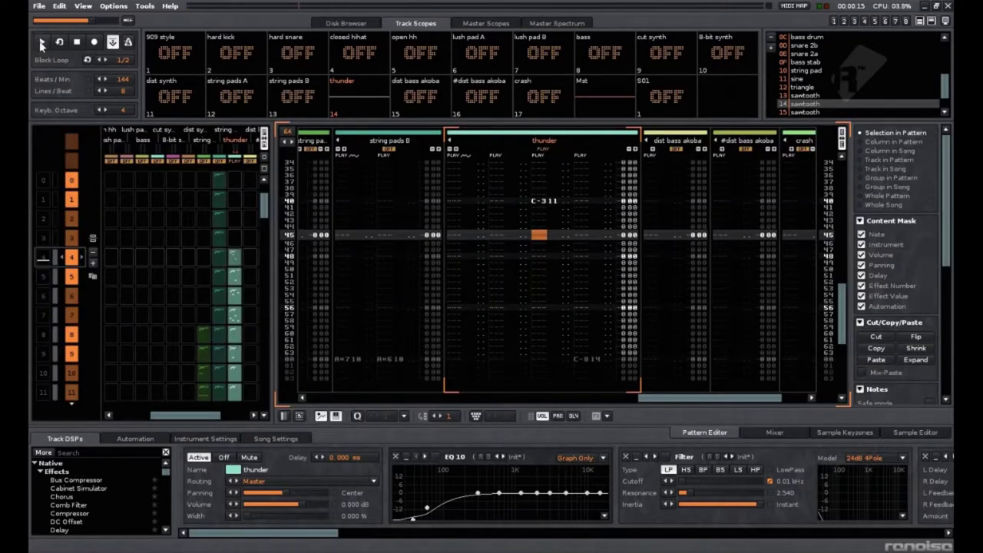
pyautogui.click(42, 44)
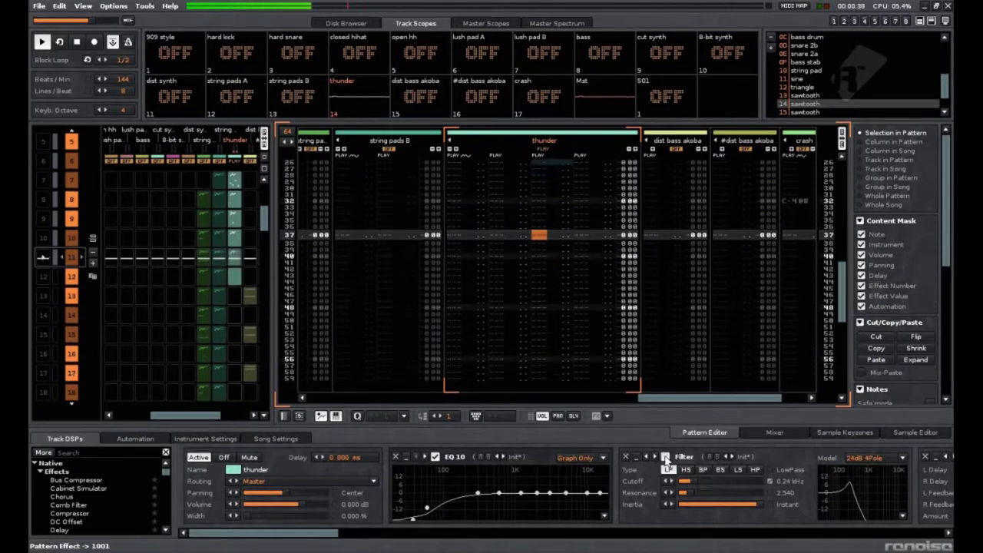
pyautogui.moveTo(309, 537); pyautogui.dragTo(499, 536)
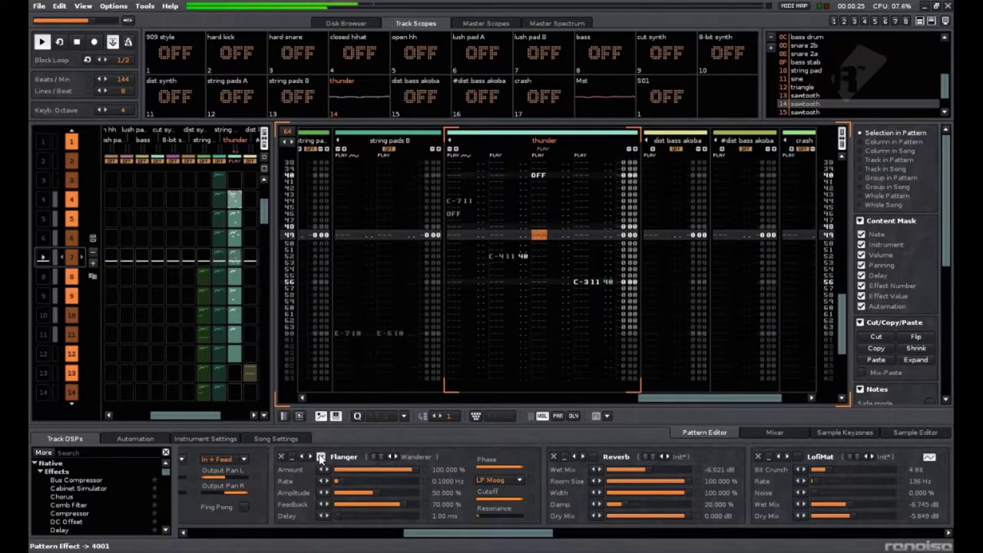
# Enable the Reverb, LofiMat, Distortion, RingMod and Filter (1) in the thunder track's effect chain
pyautogui.moveTo(469, 538); pyautogui.dragTo(502, 535)
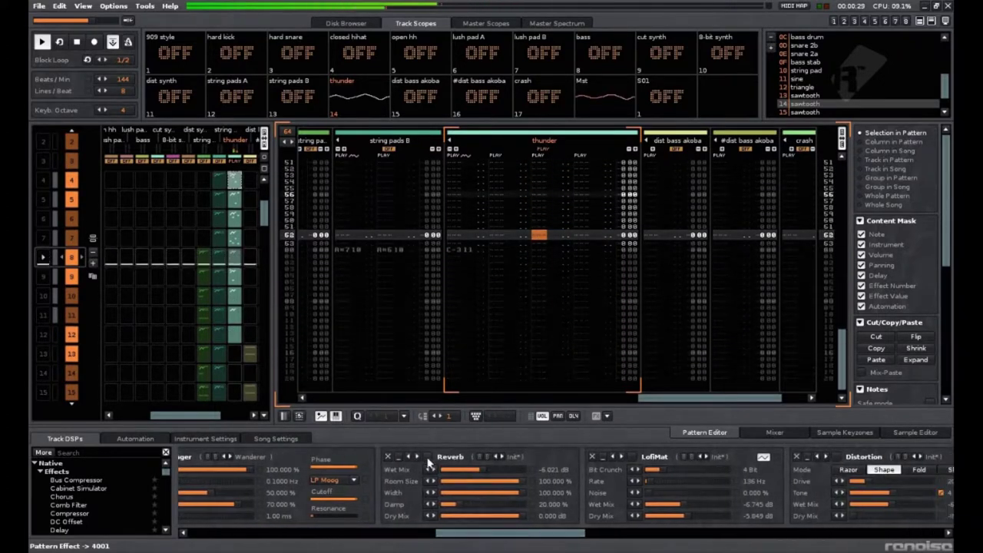
pyautogui.moveTo(499, 540); pyautogui.dragTo(557, 535)
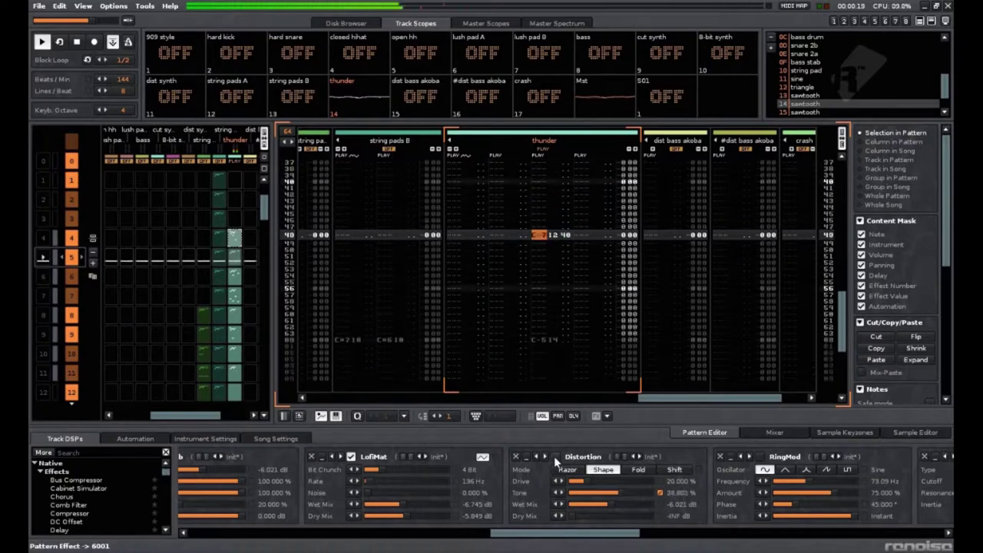
pyautogui.moveTo(542, 537); pyautogui.dragTo(601, 537)
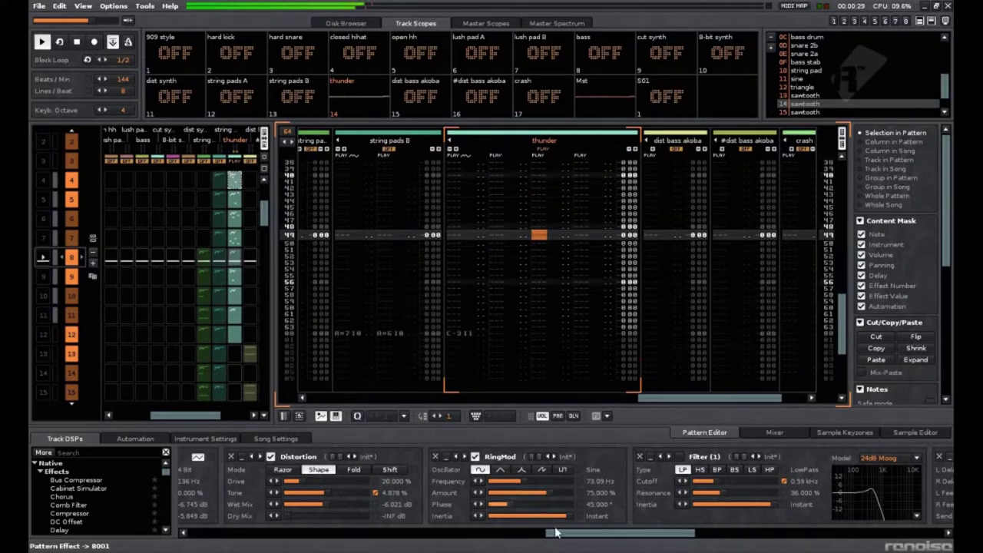
pyautogui.moveTo(564, 538); pyautogui.dragTo(616, 538)
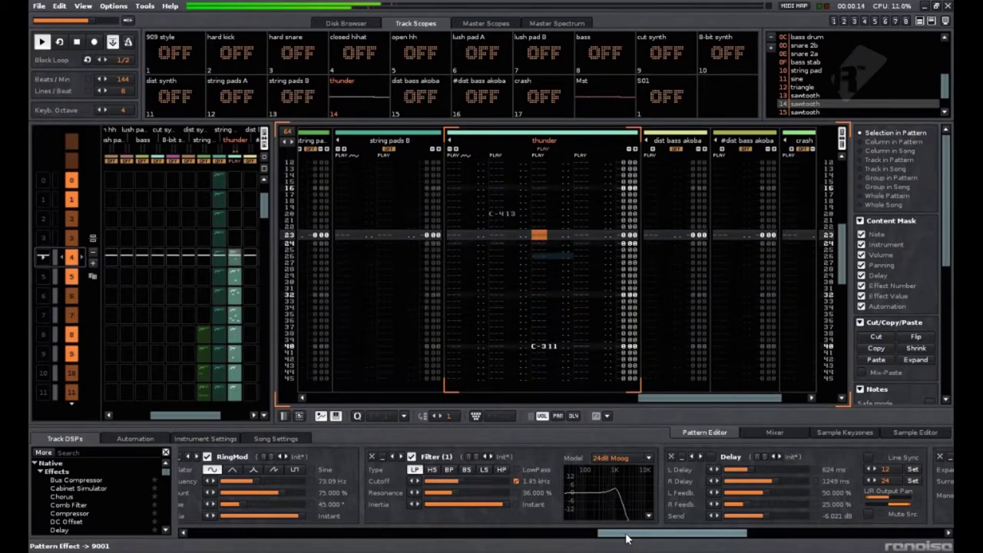
# Enable the Delay, Stereo Expander, Compressor, Reverb (1) and Mixer EQ on the thunder track, and stop playback
pyautogui.moveTo(625, 535); pyautogui.dragTo(659, 536)
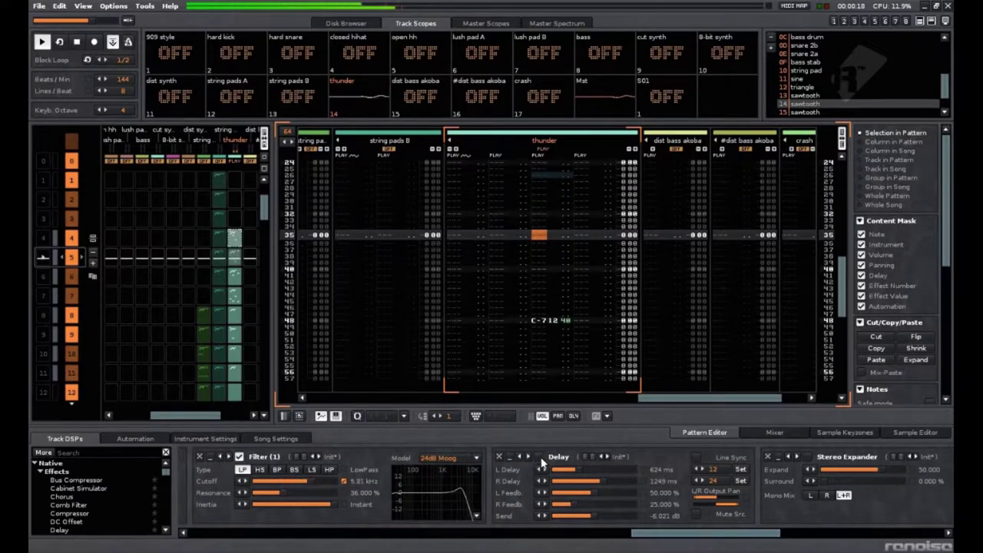
pyautogui.scroll(-5, 518, 459)
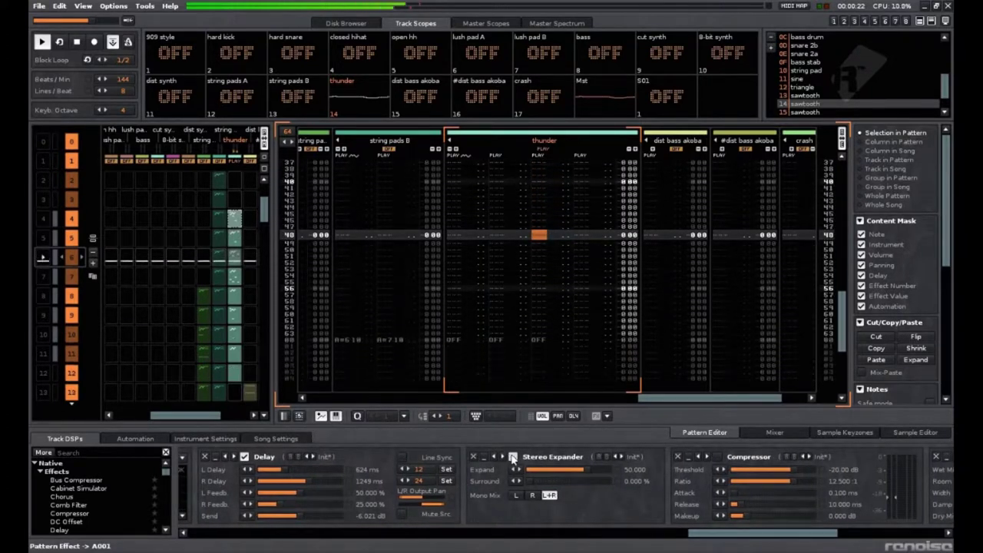
pyautogui.moveTo(702, 535); pyautogui.dragTo(793, 540)
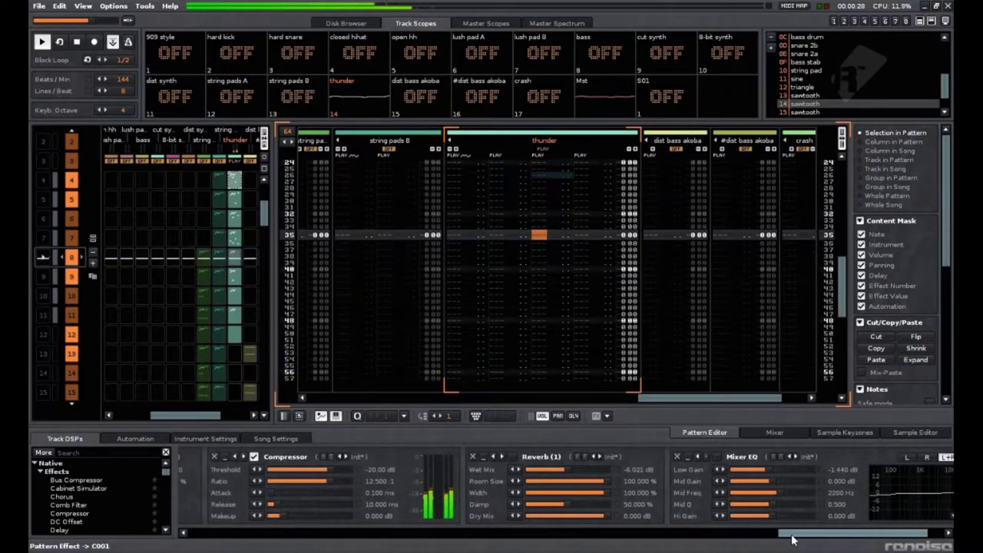
pyautogui.click(513, 457)
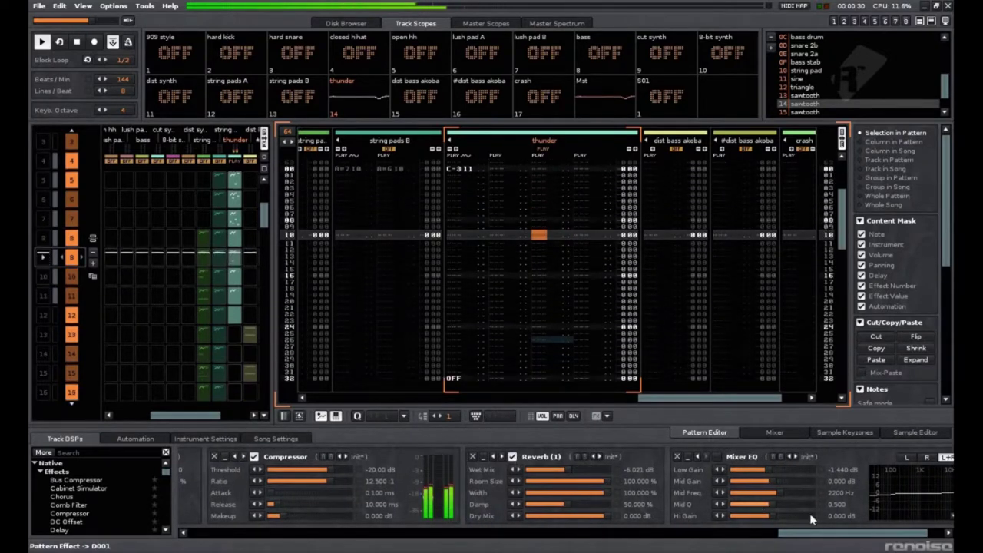
pyautogui.moveTo(805, 536); pyautogui.dragTo(822, 536)
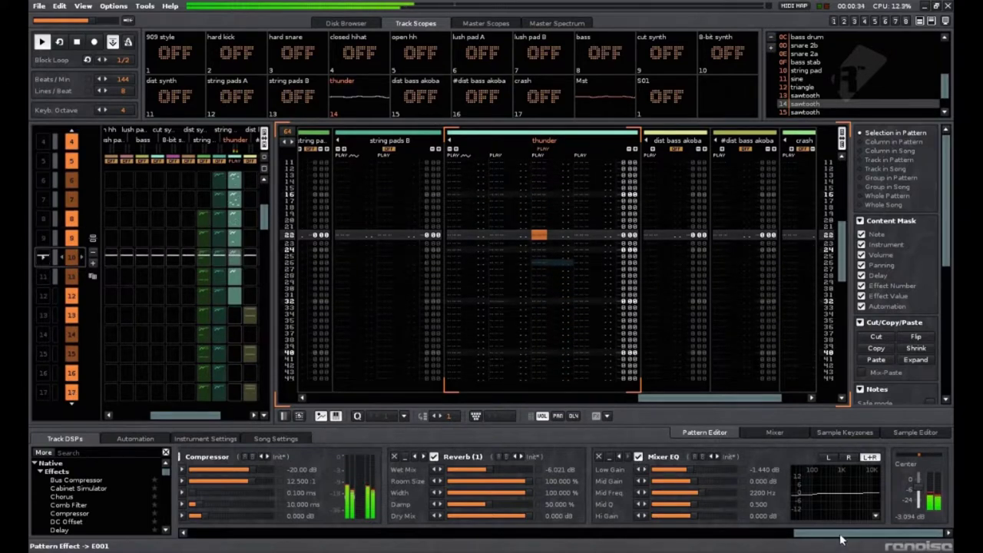
pyautogui.moveTo(840, 539); pyautogui.dragTo(276, 532)
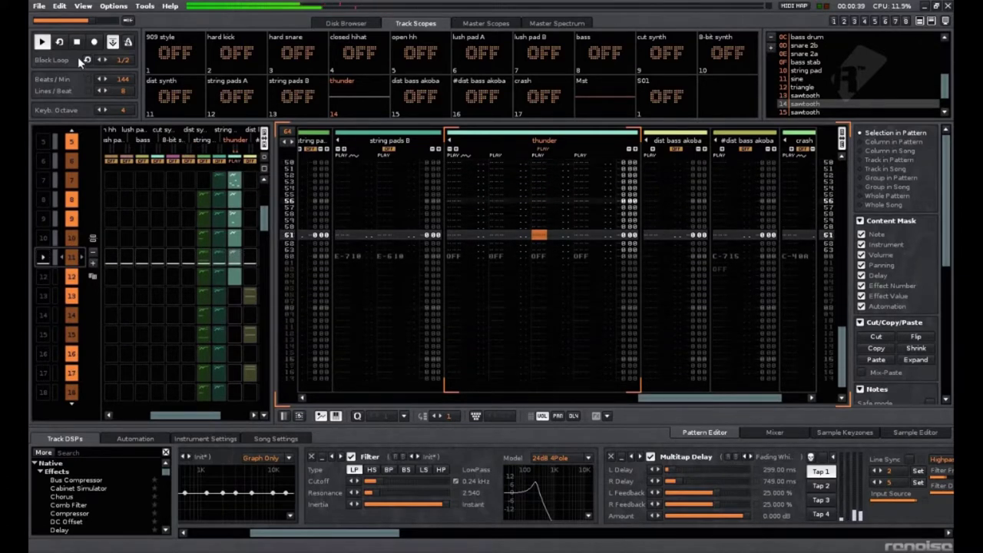
pyautogui.click(80, 44)
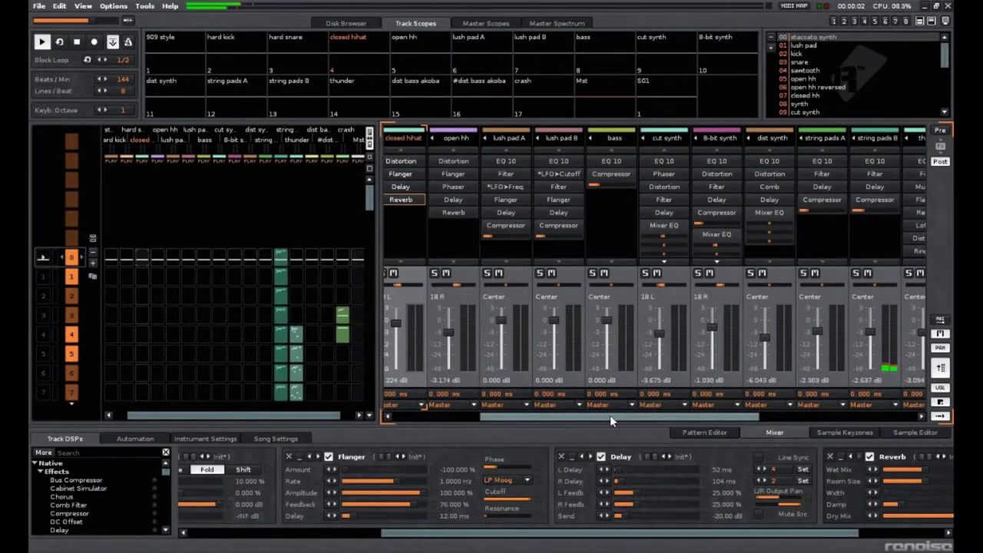
# With the whole song playing, view the string pad and thunder channels in the mixer and examine the thunder track's effect chain
pyautogui.moveTo(612, 416); pyautogui.dragTo(693, 420)
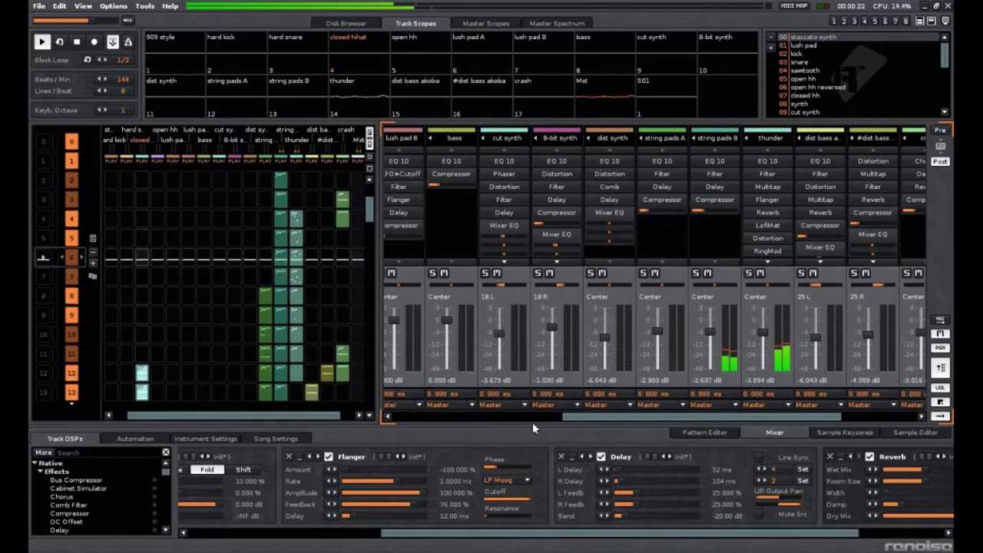
pyautogui.moveTo(448, 534); pyautogui.dragTo(386, 533)
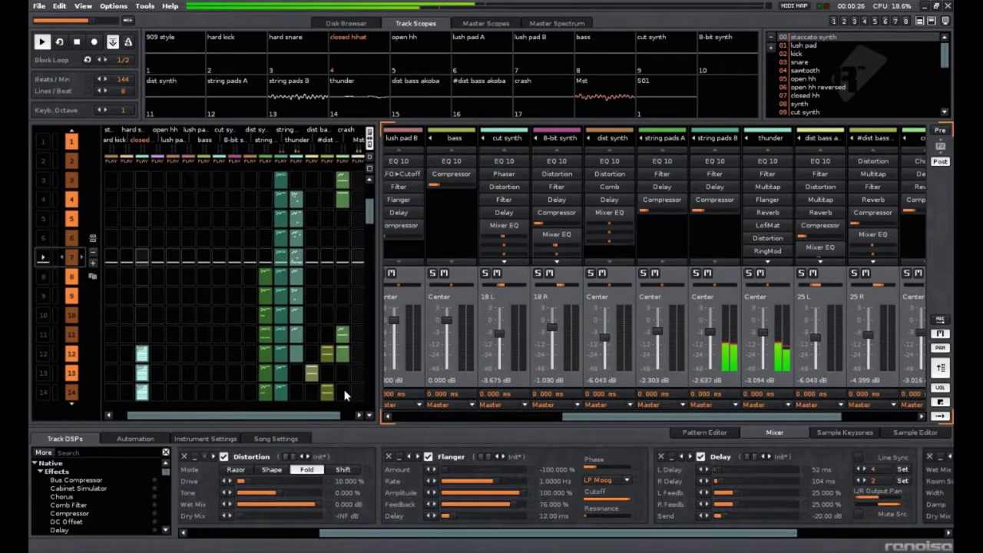
pyautogui.click(300, 235)
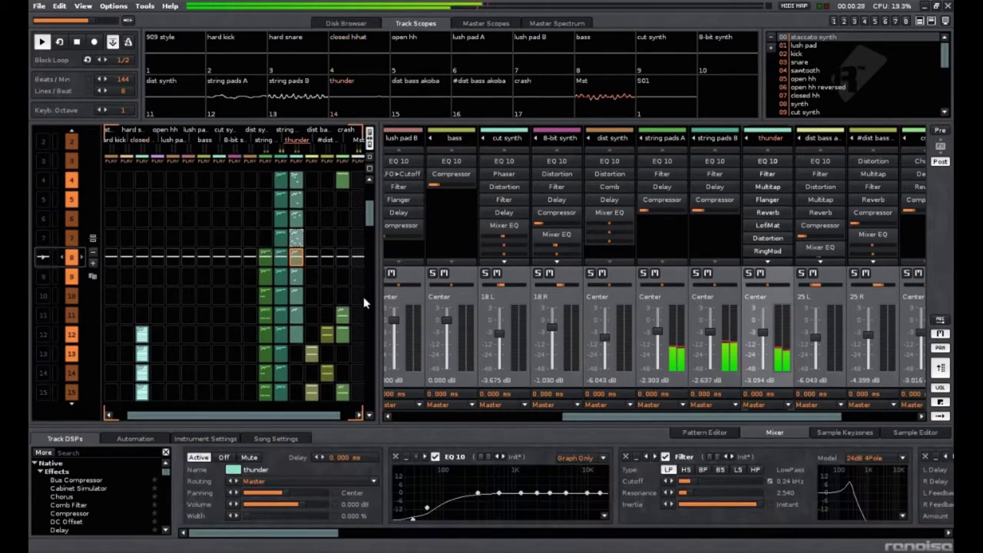
pyautogui.click(362, 535)
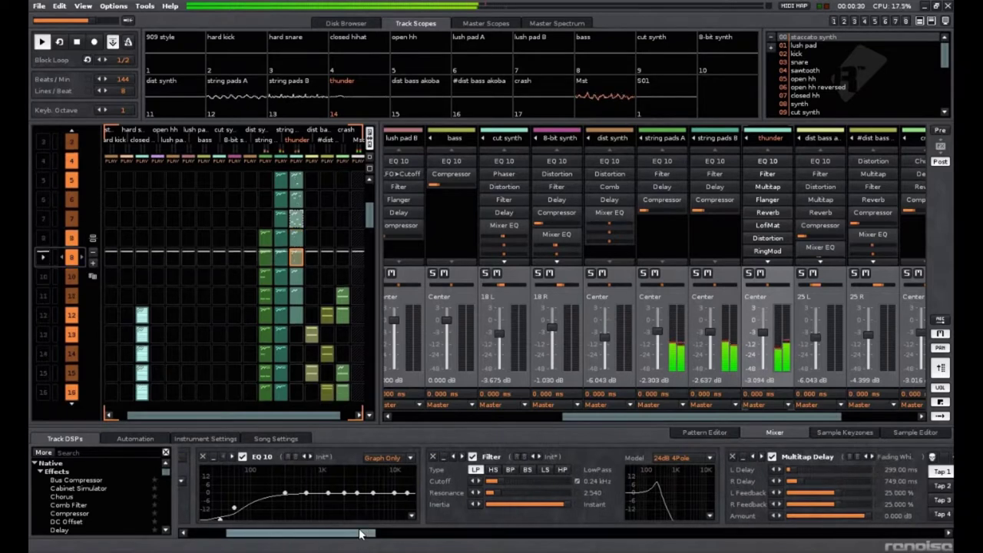
pyautogui.scroll(-3, 361, 535)
pyautogui.scroll(-5, 361, 535)
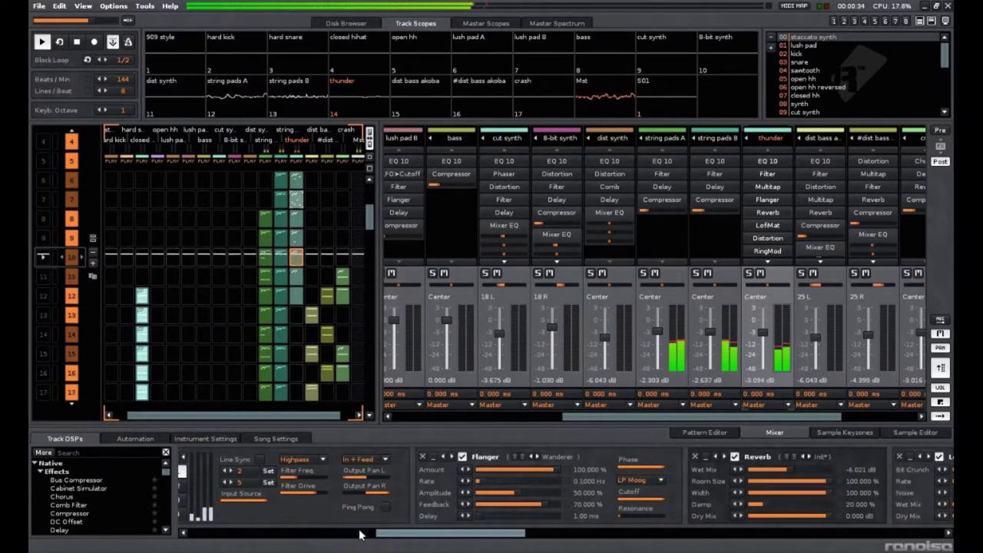
pyautogui.scroll(-8, 361, 535)
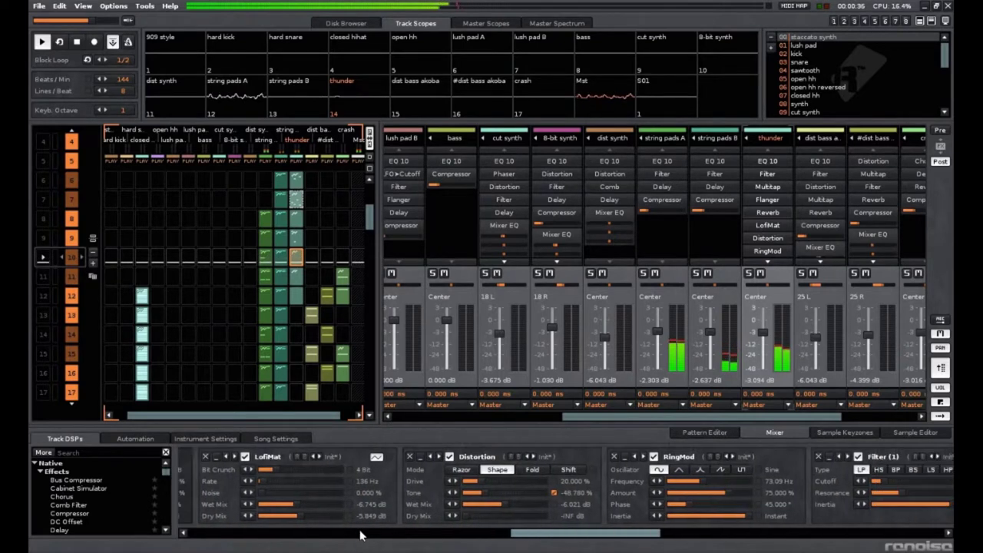
pyautogui.scroll(-4, 361, 535)
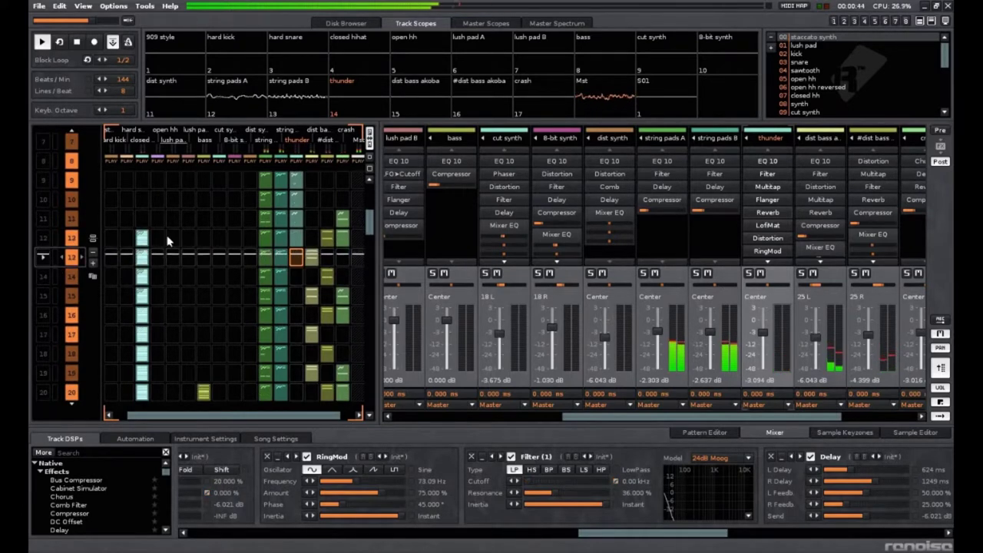
# Examine the dist bass akoba track's effect chain, and follow the drum tracks in the mixer and the pattern editor
pyautogui.click(311, 258)
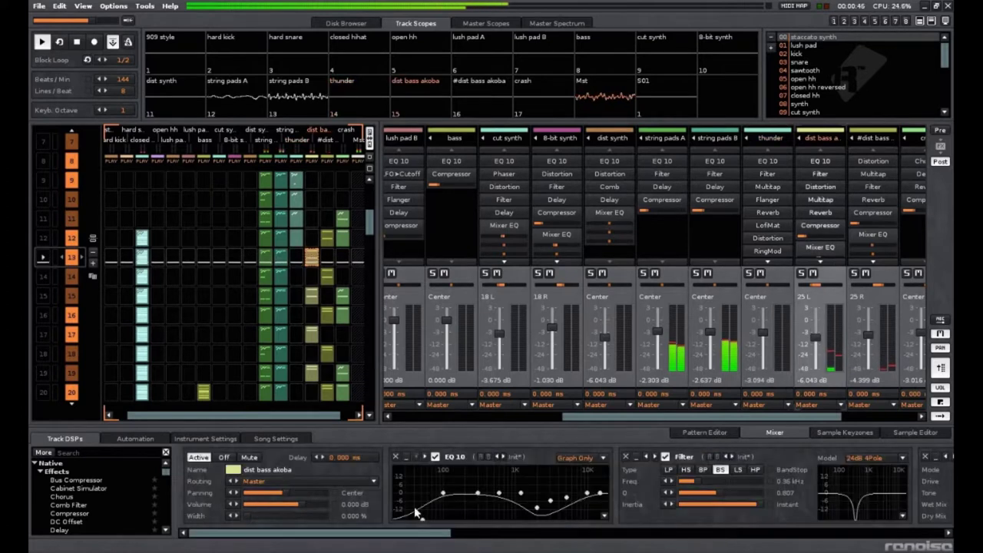
pyautogui.scroll(-5, 413, 516)
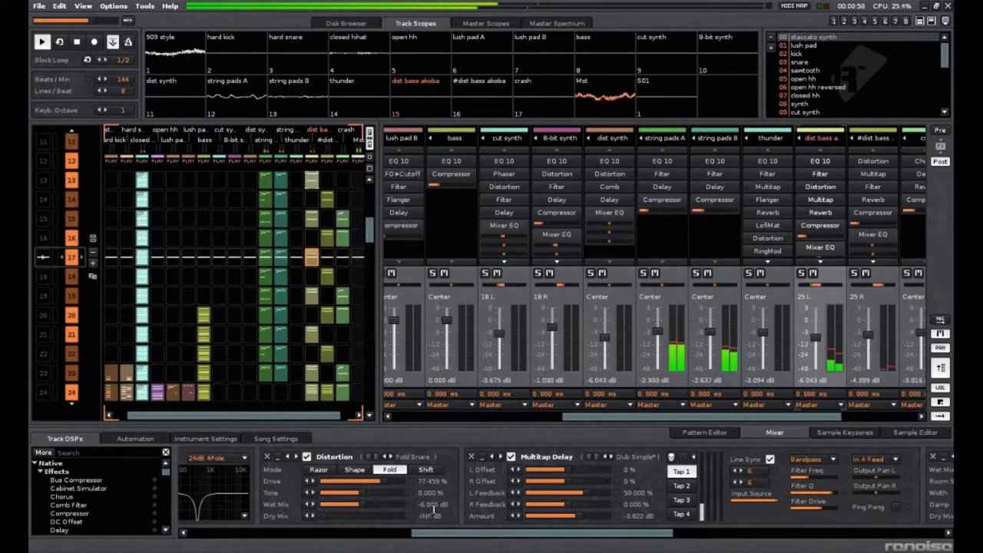
pyautogui.moveTo(691, 420); pyautogui.dragTo(511, 423)
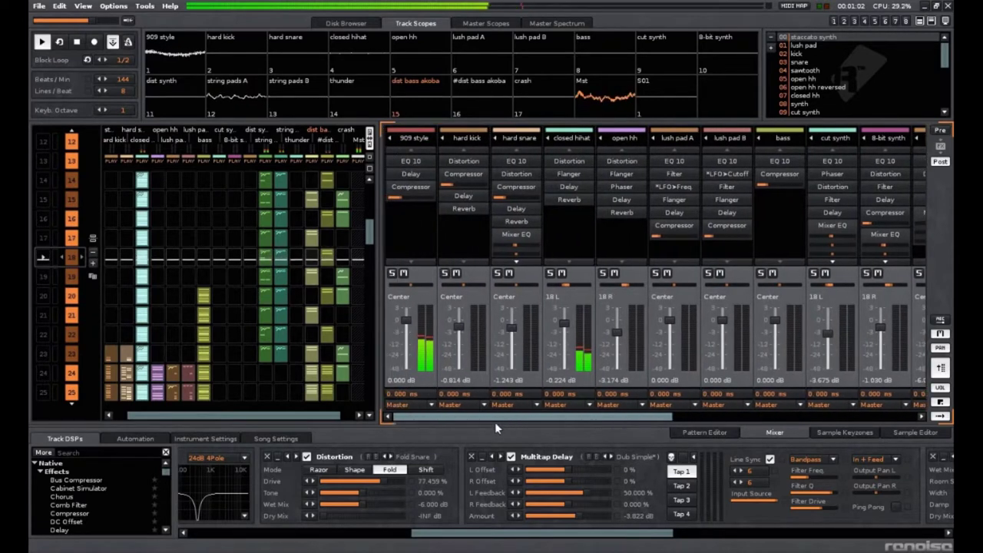
pyautogui.click(712, 430)
pyautogui.moveTo(741, 396); pyautogui.dragTo(456, 407)
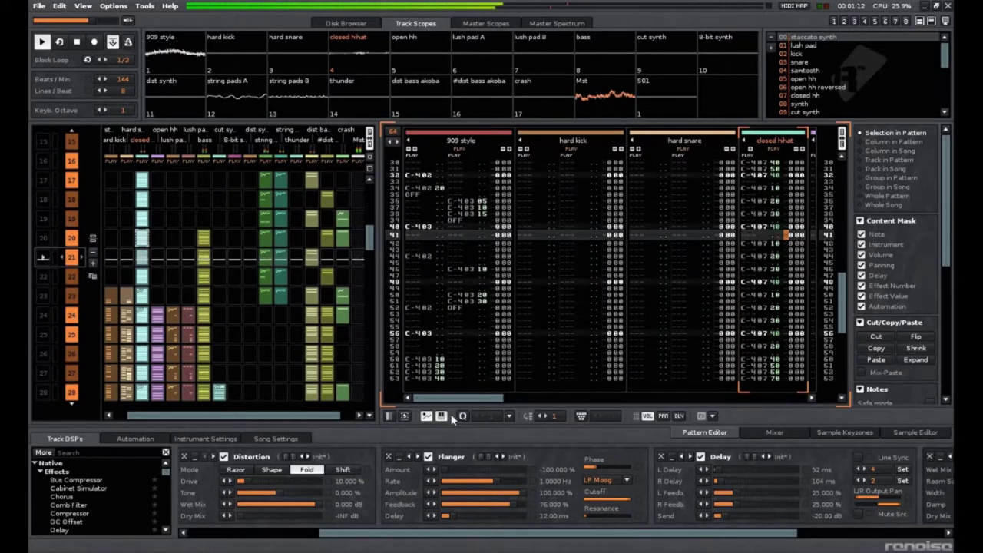
# Check the lush pad and drum channels in the mixer, and select the bass track in the pattern editor
pyautogui.moveTo(464, 400); pyautogui.dragTo(696, 411)
pyautogui.click(774, 433)
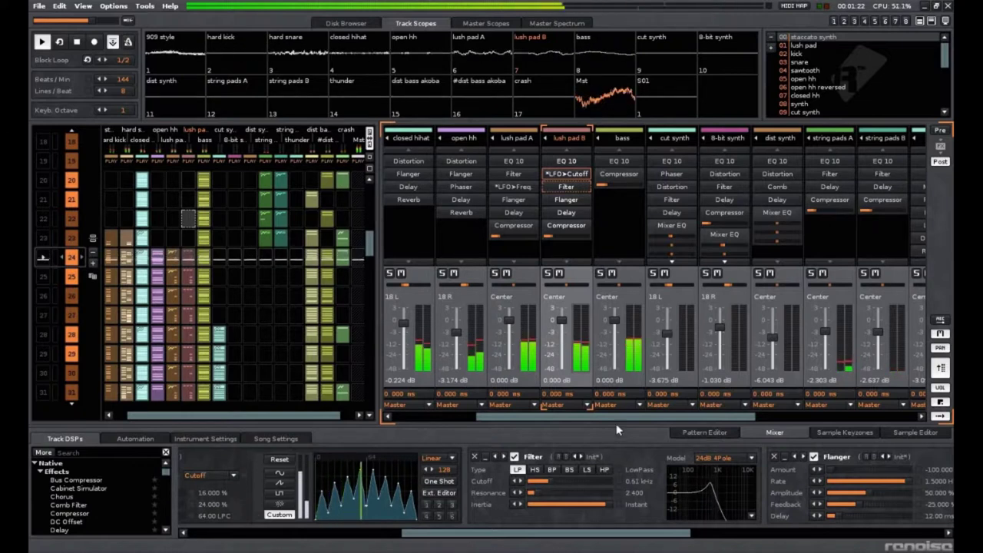
pyautogui.moveTo(618, 417); pyautogui.dragTo(518, 420)
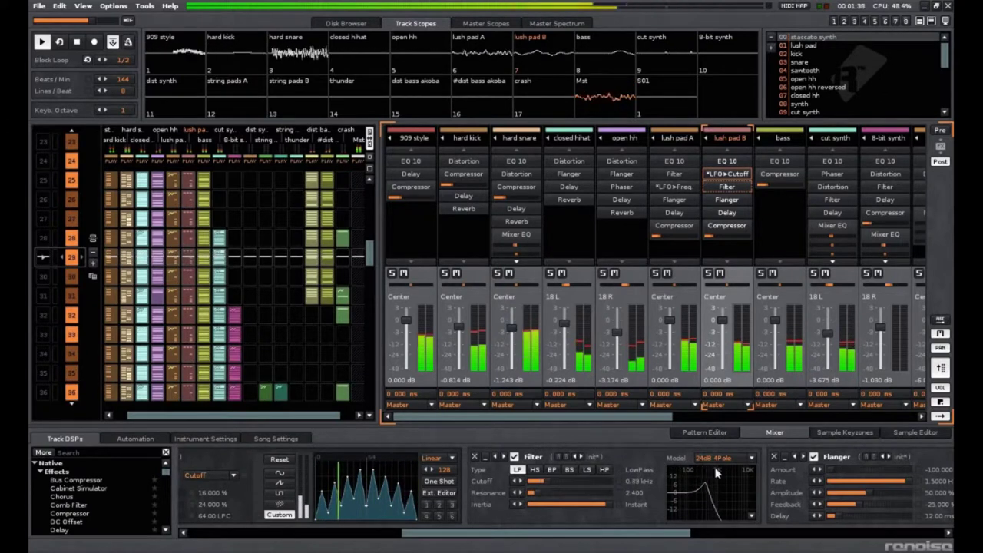
pyautogui.click(702, 432)
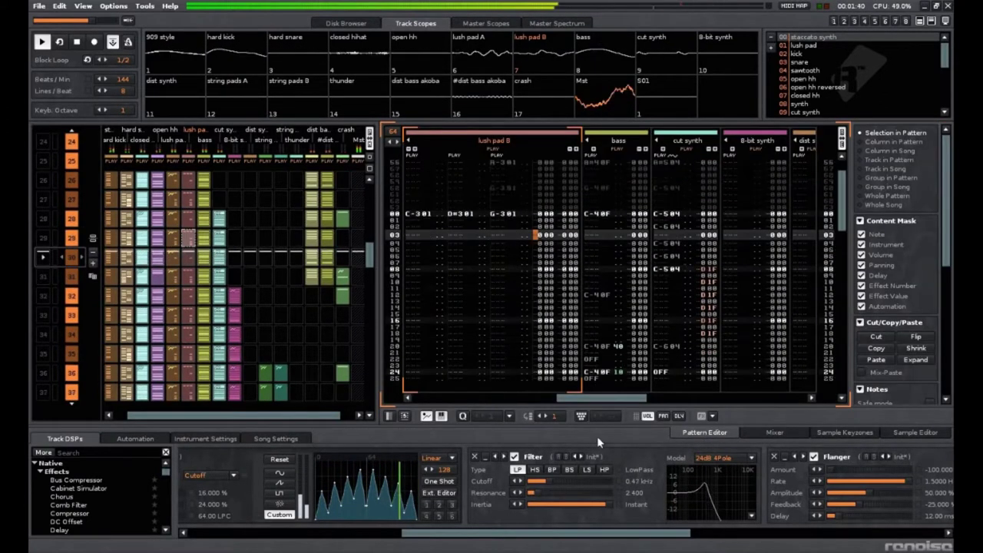
pyautogui.click(607, 301)
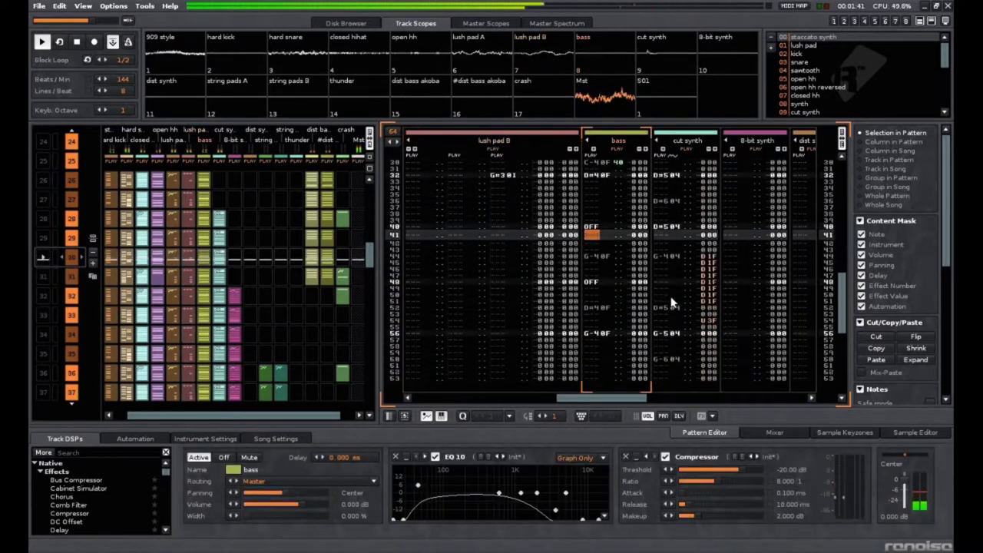
# Examine the effect chains of the cut synth and 8-bit synth tracks from end to end while the song plays
pyautogui.click(680, 289)
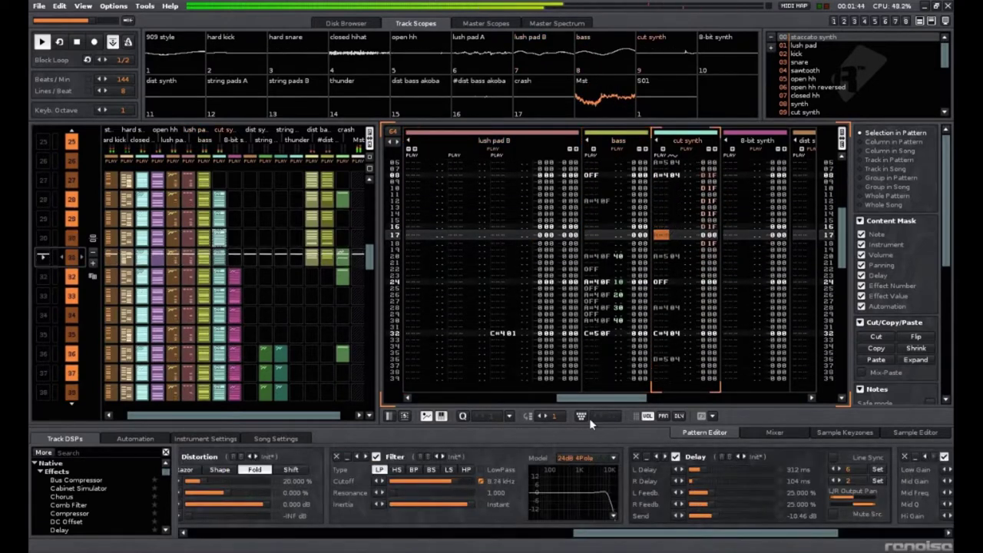
pyautogui.moveTo(582, 533); pyautogui.dragTo(208, 540)
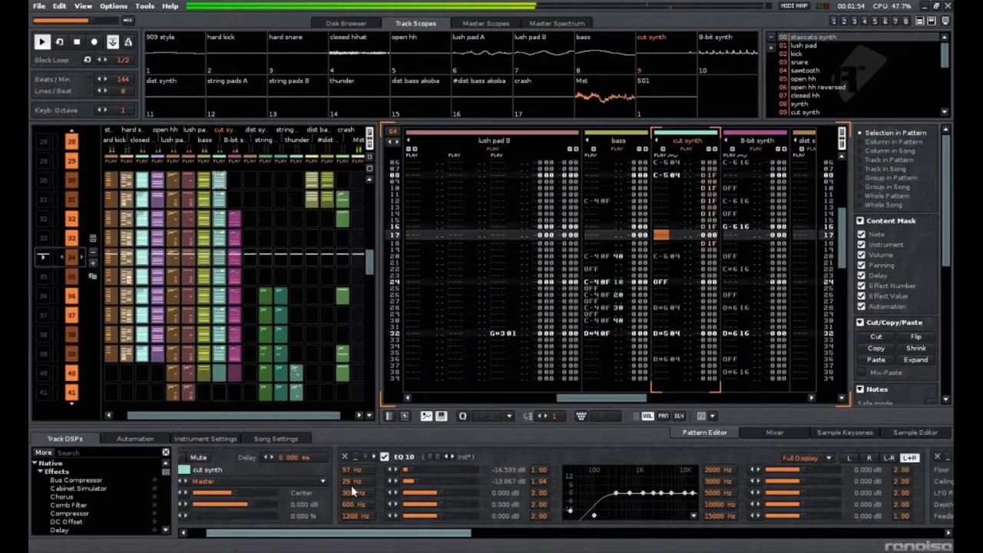
pyautogui.press('Tab')
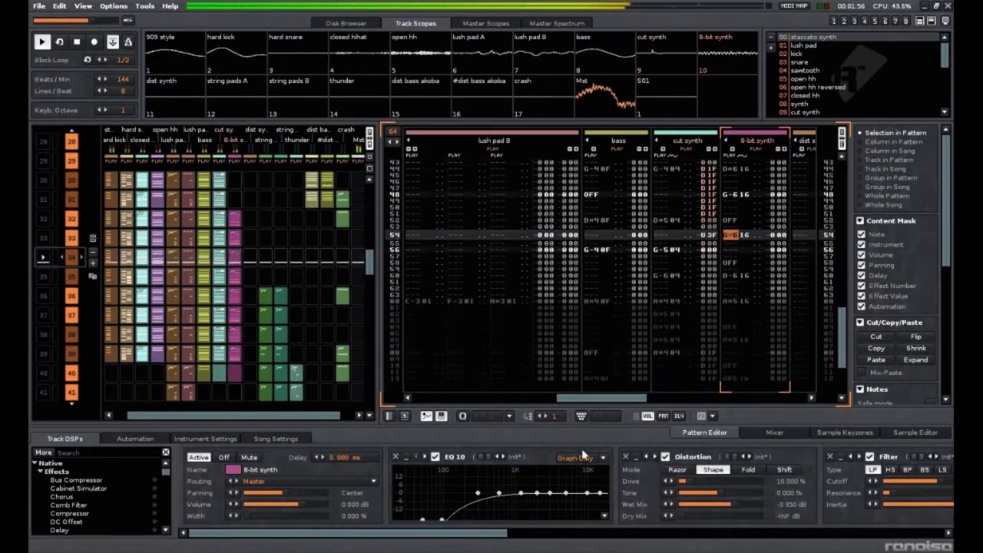
pyautogui.moveTo(482, 531); pyautogui.dragTo(610, 540)
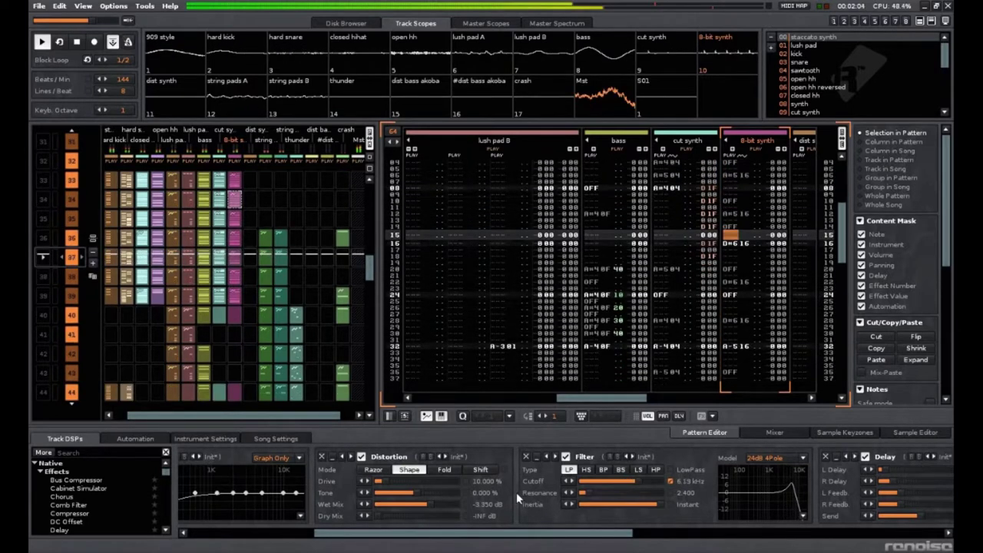
pyautogui.moveTo(536, 535); pyautogui.dragTo(751, 533)
# View the string pads A track in the pattern editor, and survey the synth, pad and drum channels in the mixer
pyautogui.moveTo(629, 398); pyautogui.dragTo(735, 389)
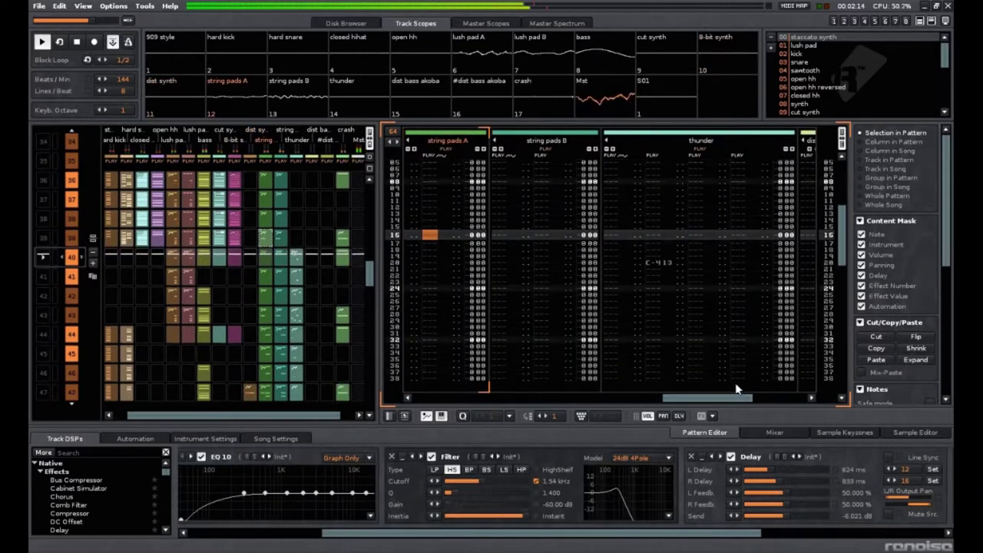
pyautogui.click(770, 432)
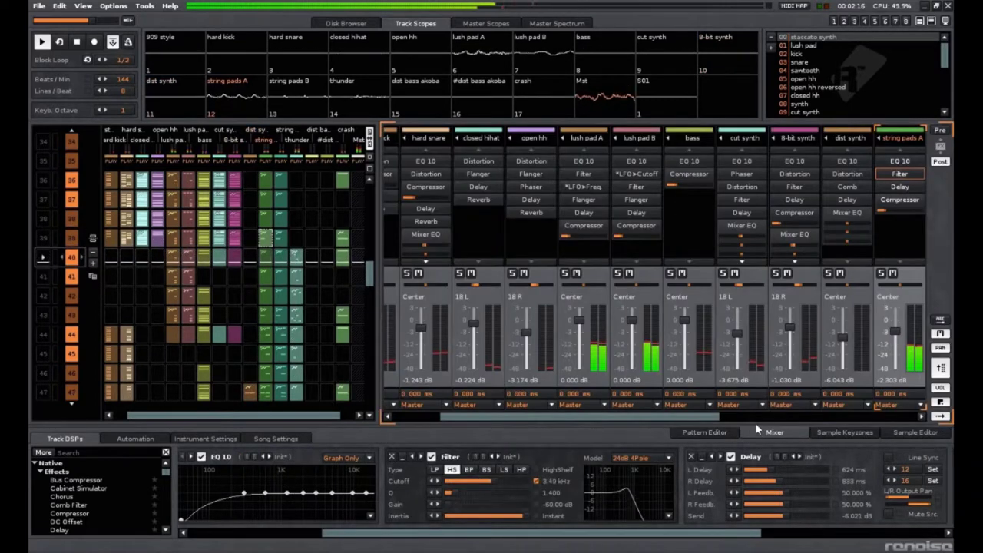
pyautogui.moveTo(695, 418); pyautogui.dragTo(827, 416)
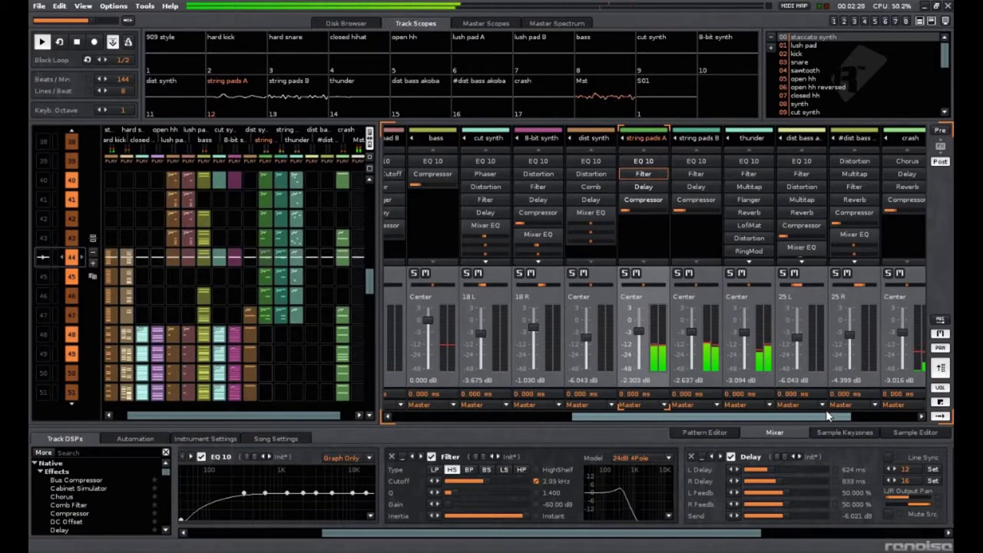
pyautogui.moveTo(784, 419); pyautogui.dragTo(680, 420)
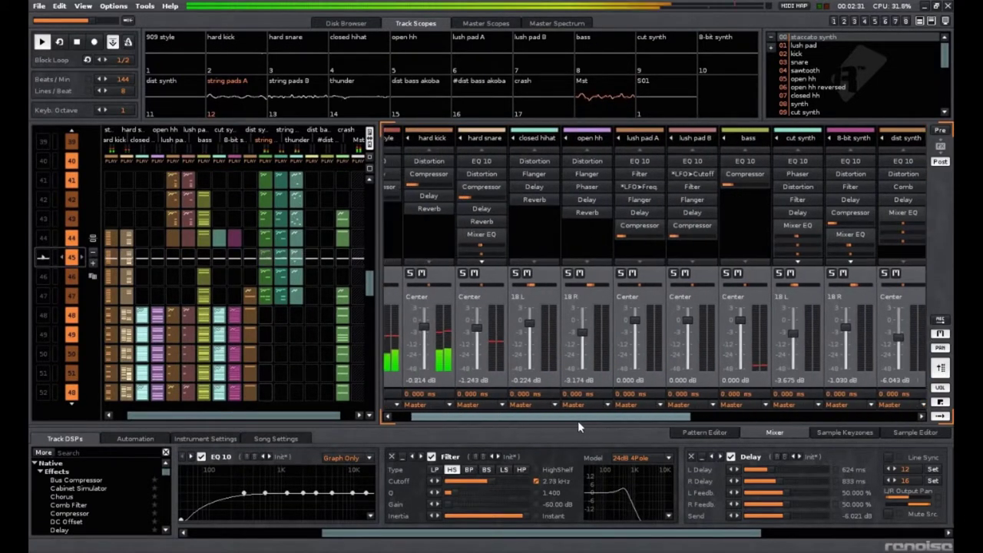
pyautogui.click(706, 431)
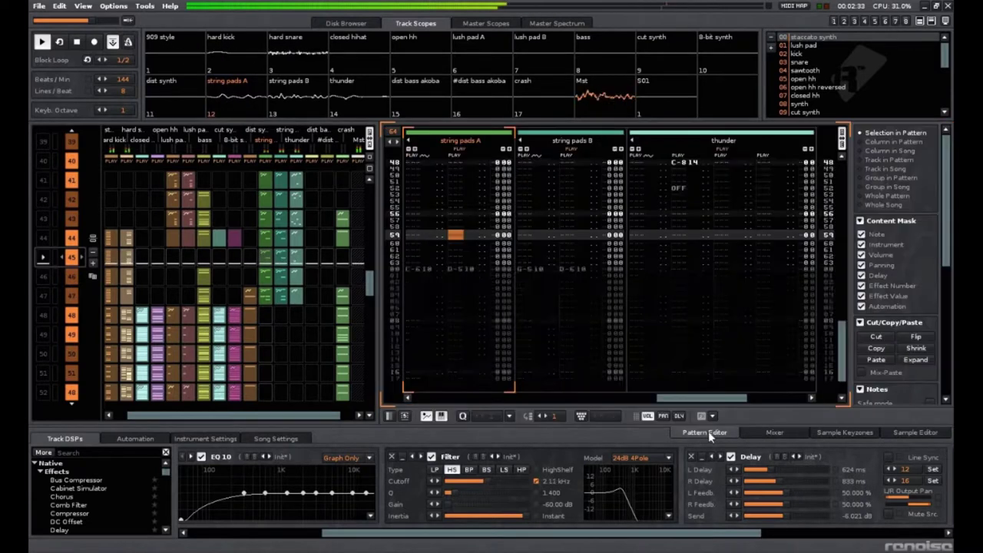
# Follow the tracks from 909 style to dist synth in the pattern editor, checking the channel levels in the mixer
pyautogui.click(189, 48)
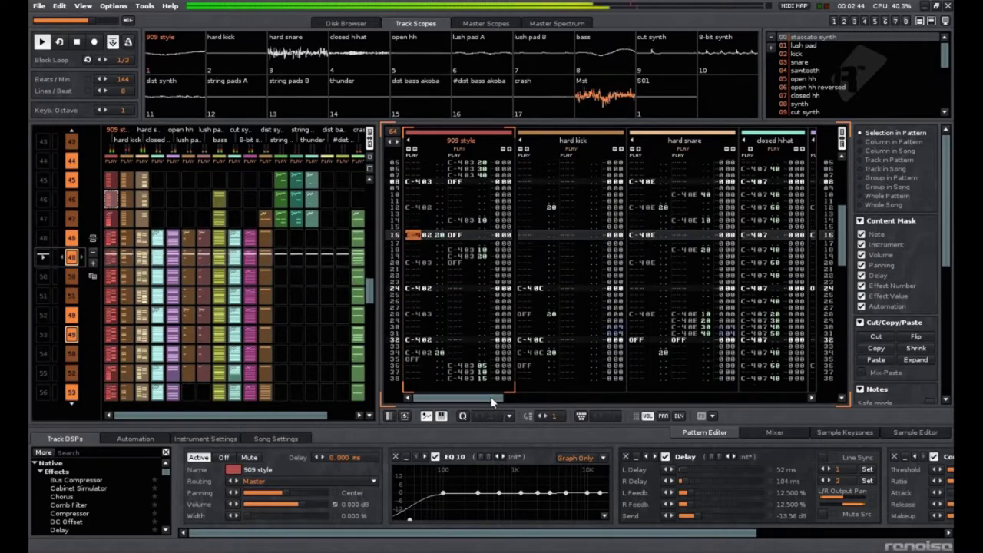
pyautogui.moveTo(492, 396); pyautogui.dragTo(658, 399)
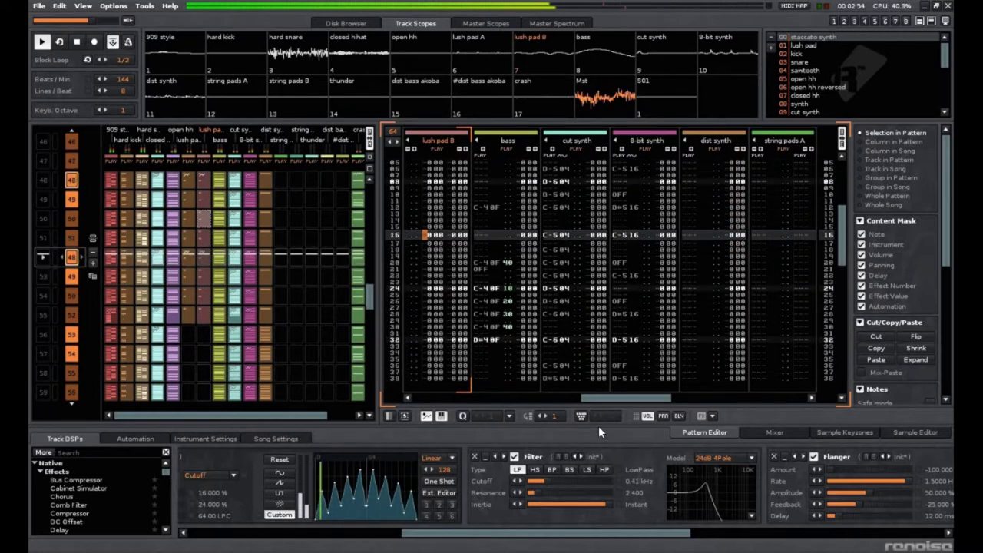
pyautogui.click(760, 430)
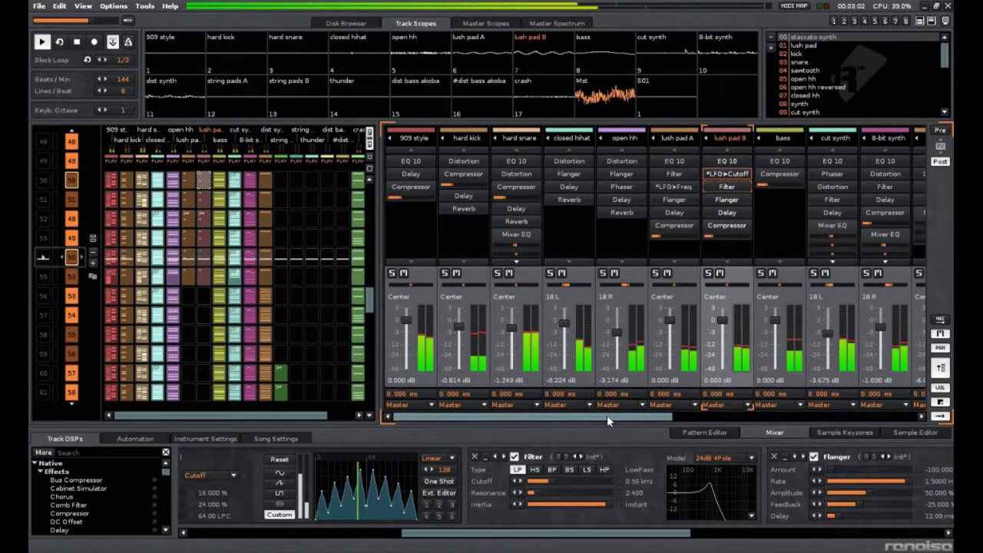
pyautogui.click(689, 432)
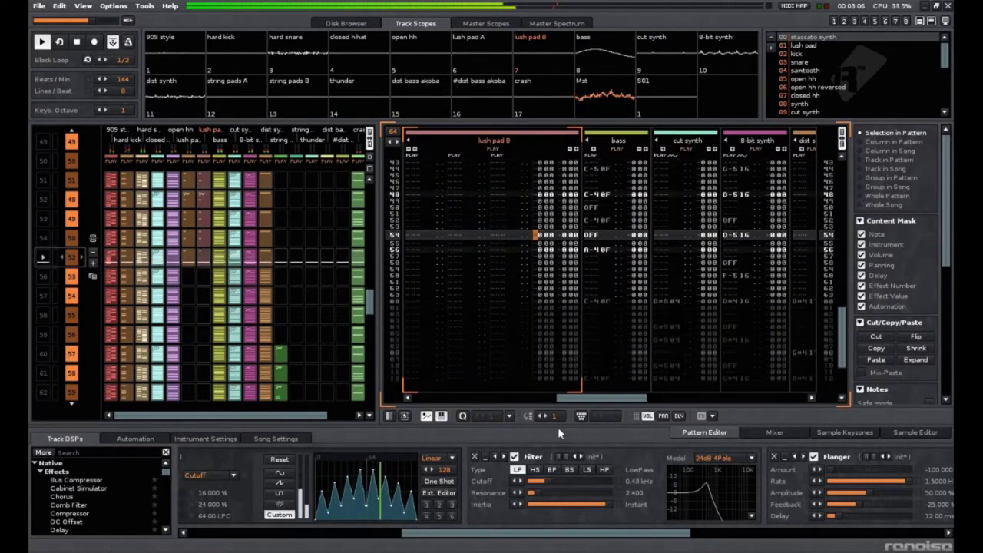
pyautogui.moveTo(586, 405); pyautogui.dragTo(610, 405)
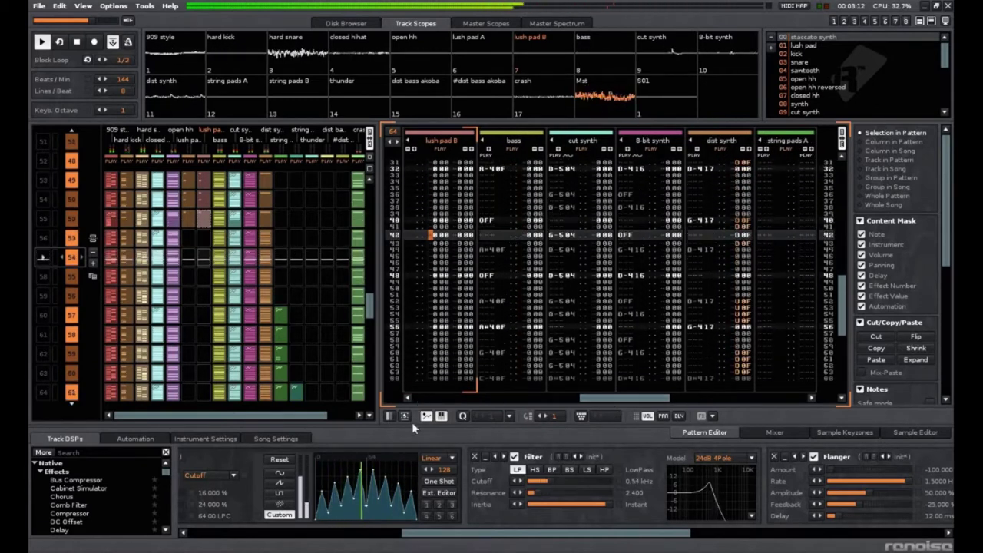
# Inspect the effect chains of the bass, cut synth, 8-bit synth and dist synth tracks in turn
pyautogui.click(515, 231)
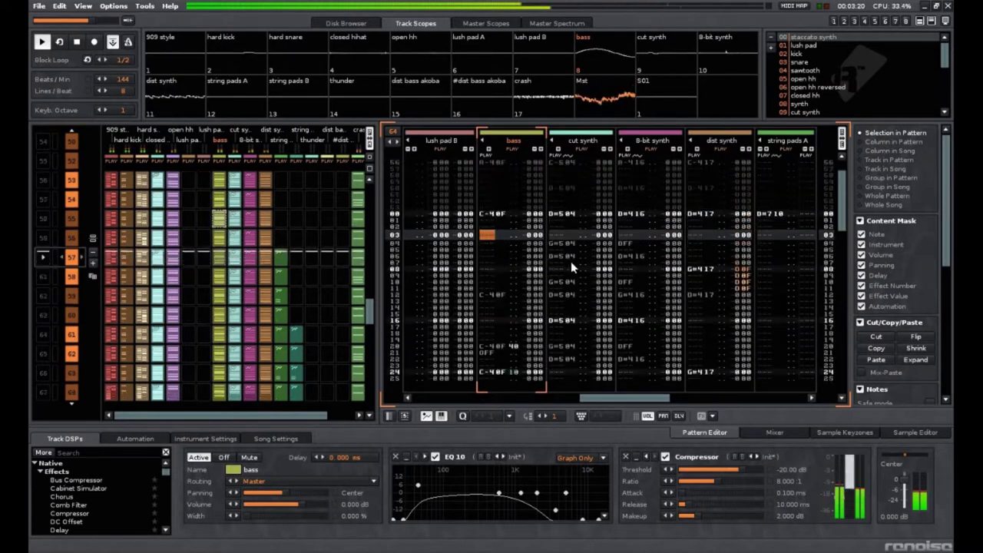
pyautogui.click(570, 261)
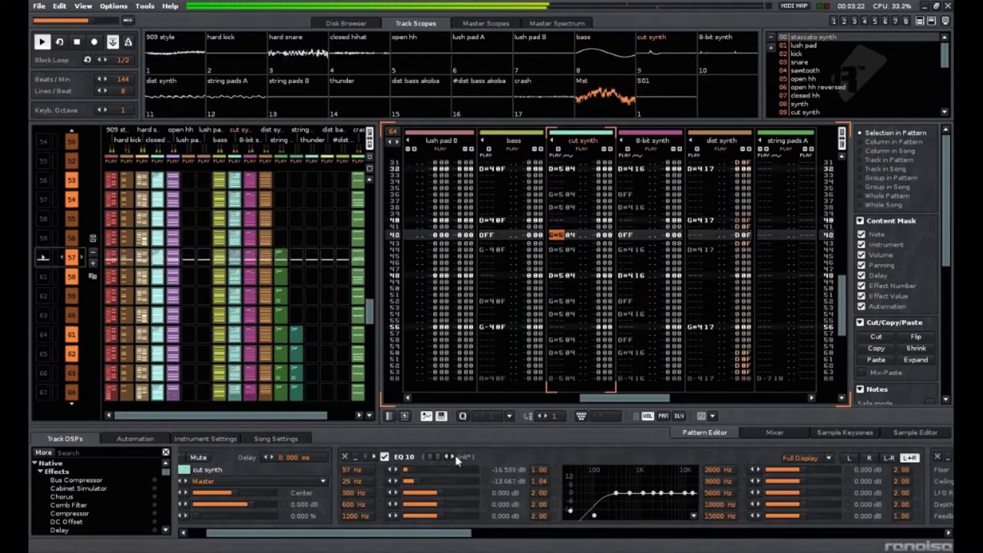
pyautogui.moveTo(439, 536); pyautogui.dragTo(825, 537)
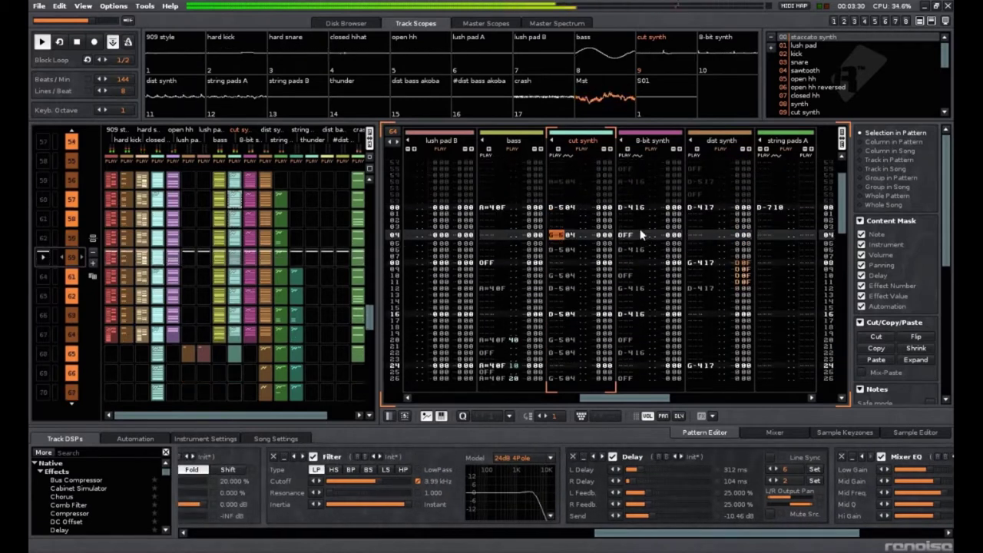
pyautogui.press('Tab')
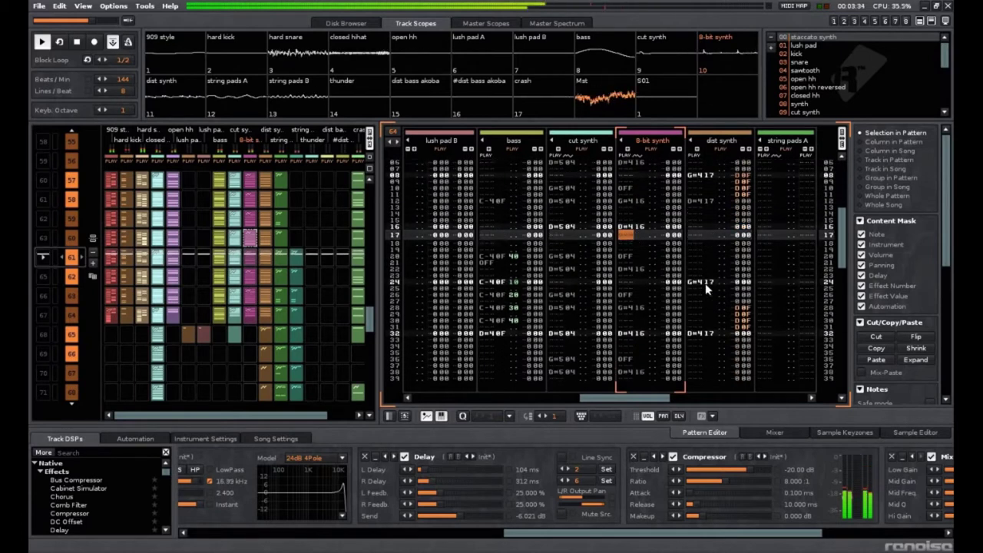
pyautogui.click(705, 281)
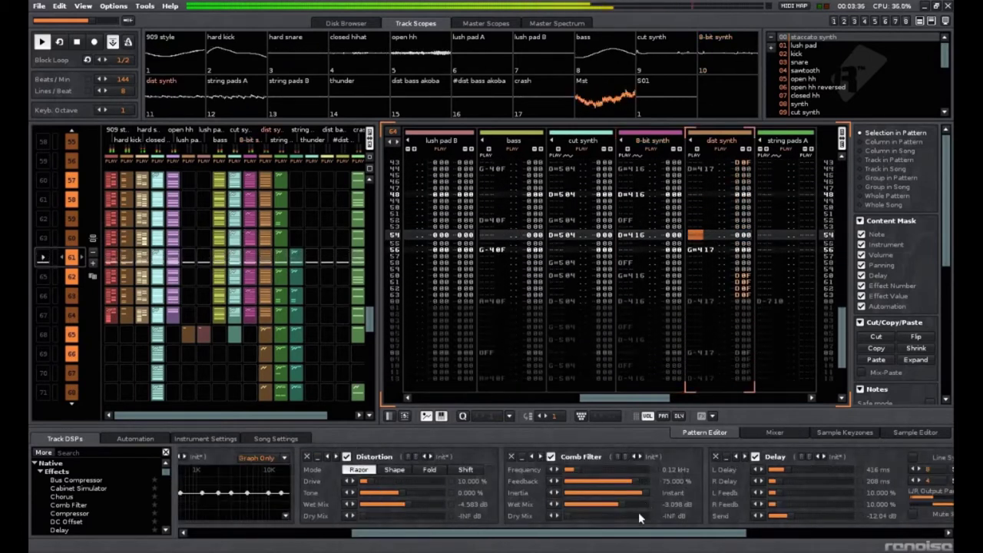
pyautogui.moveTo(561, 533); pyautogui.dragTo(784, 543)
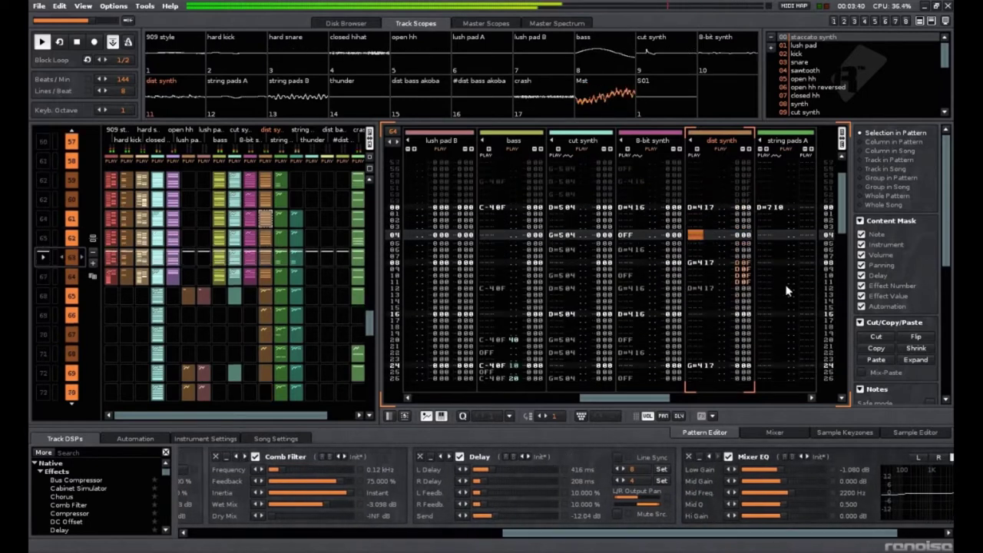
# View the effect chain and automation envelope of the string pads A track
pyautogui.click(759, 288)
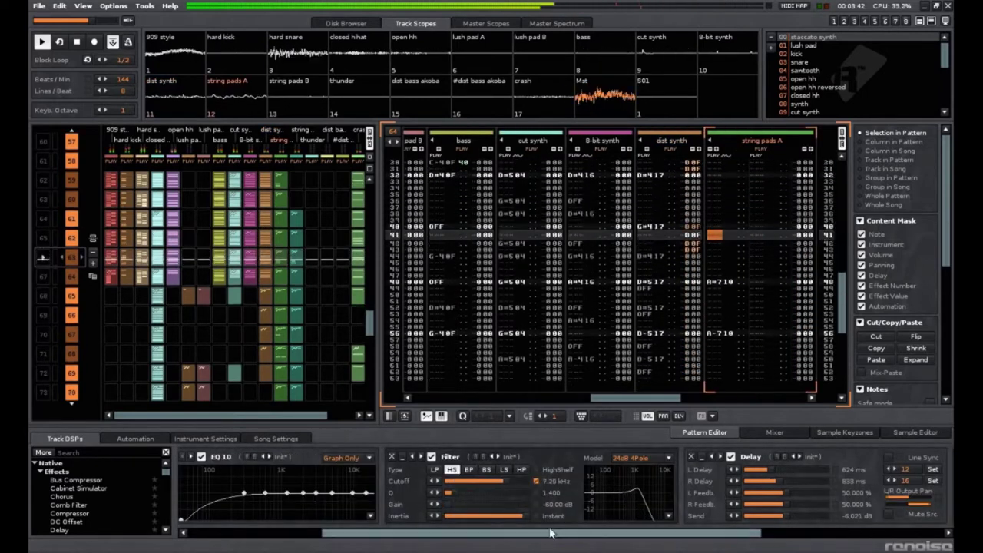
pyautogui.click(151, 440)
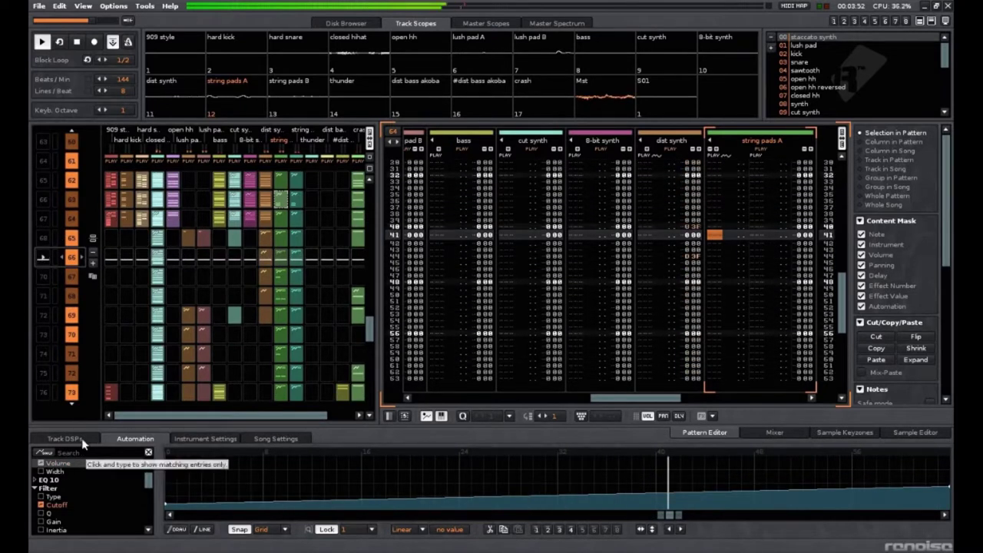
pyautogui.click(65, 439)
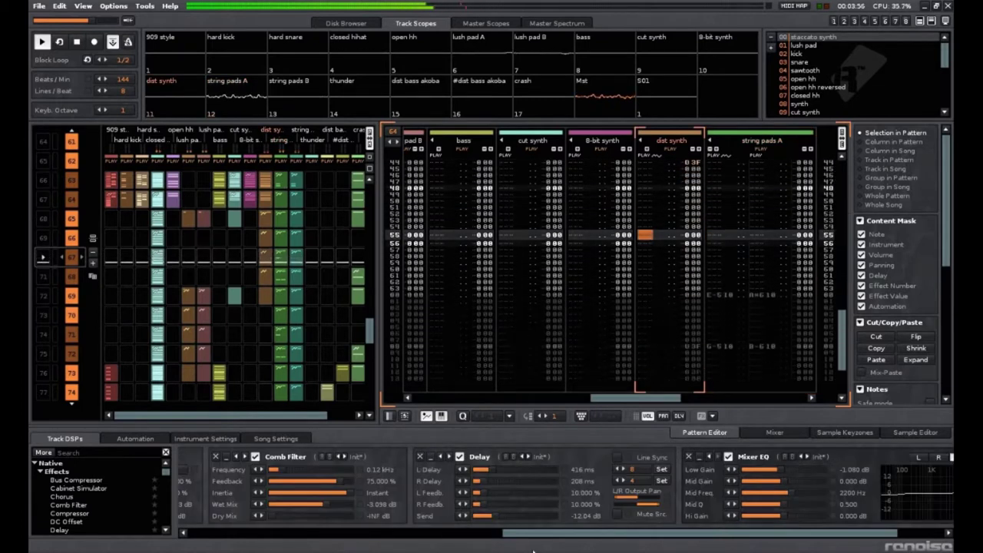
# Look through the dist synth track's automation parameters, collapsing the EQ 10, Distortion, Comb Filter and Delay groups, and return to its effects
pyautogui.moveTo(525, 540); pyautogui.dragTo(209, 540)
pyautogui.click(153, 439)
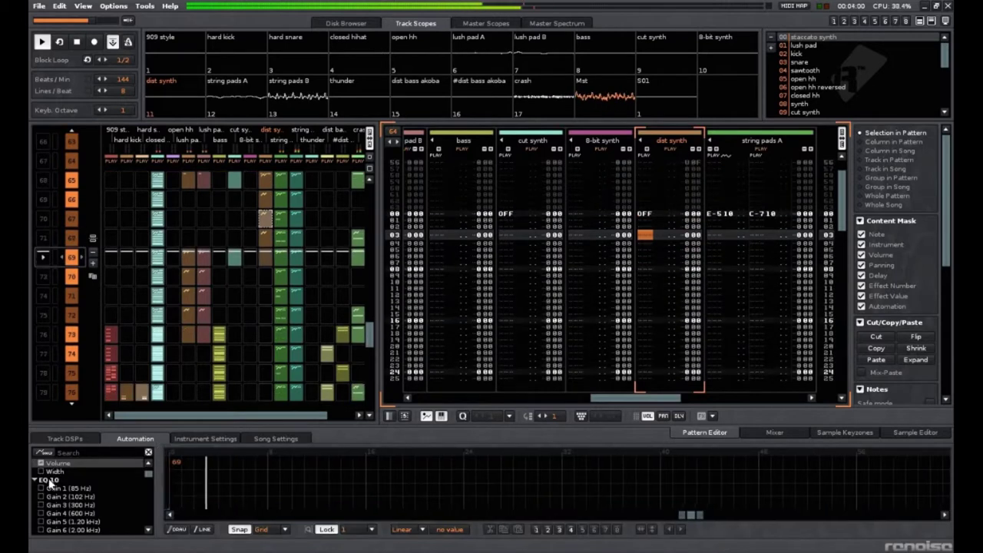
pyautogui.click(33, 480)
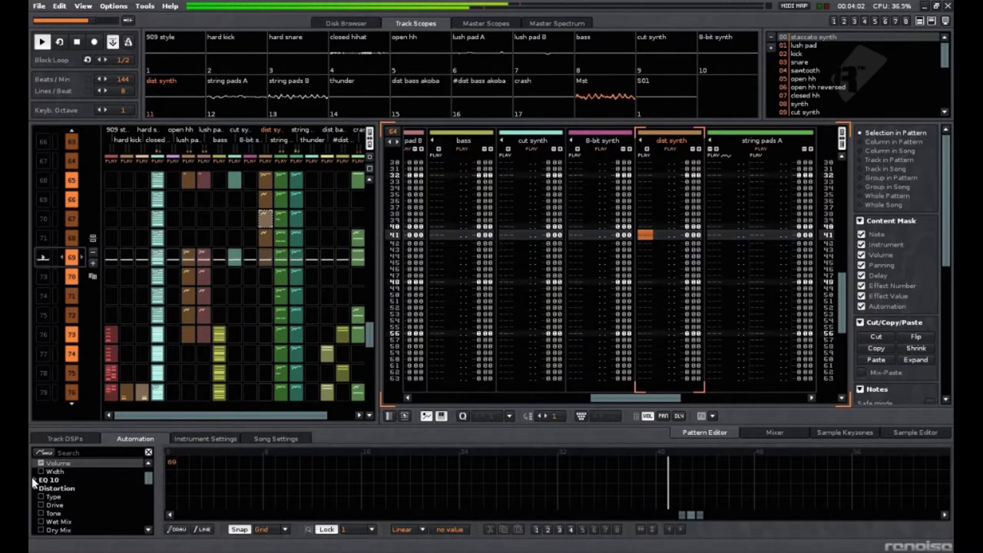
pyautogui.click(35, 488)
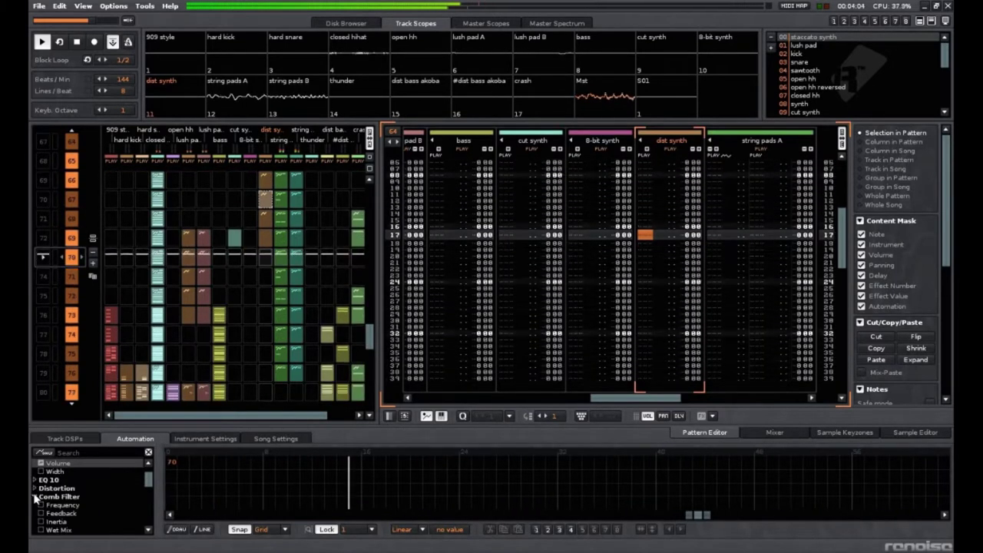
pyautogui.click(34, 496)
pyautogui.click(34, 504)
pyautogui.click(34, 505)
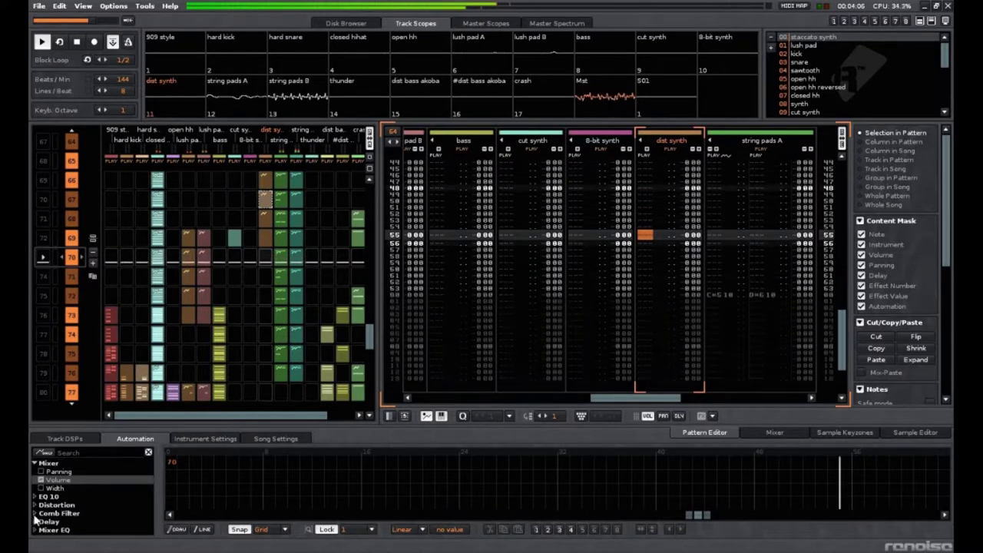
pyautogui.click(71, 438)
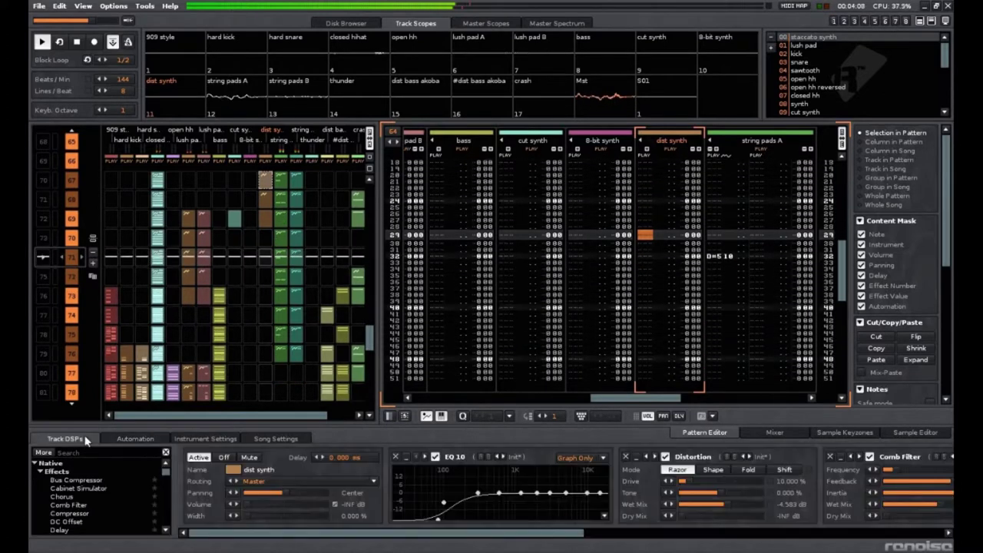
# Follow the playing pattern data across the drum, lush pad, bass and synth tracks up to string pads B
pyautogui.moveTo(607, 397); pyautogui.dragTo(463, 413)
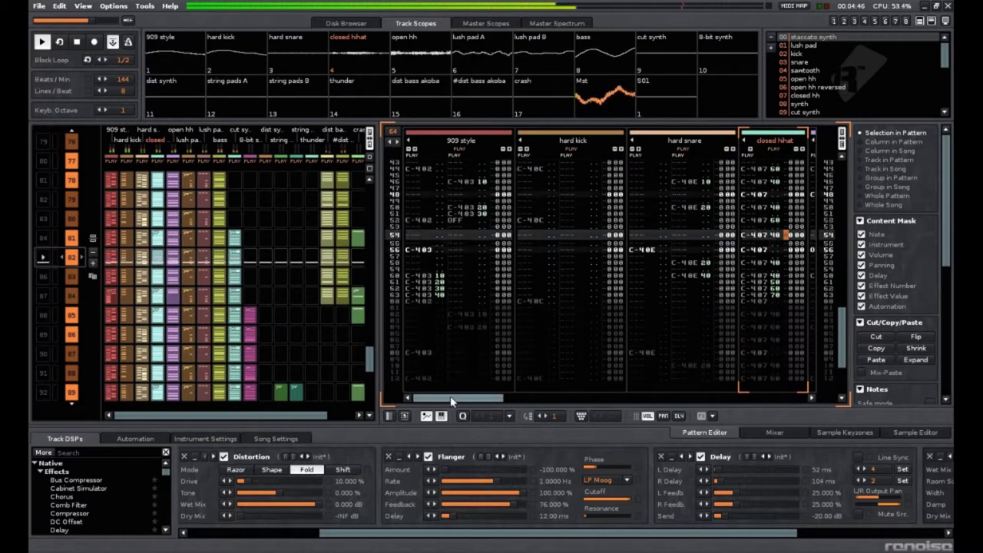
pyautogui.moveTo(461, 396); pyautogui.dragTo(606, 397)
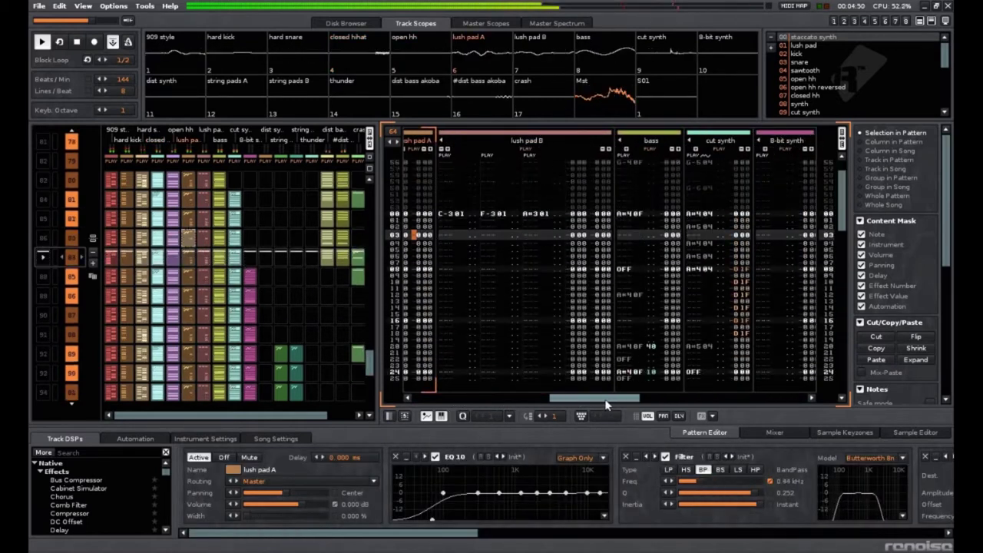
pyautogui.scroll(-1, 614, 397)
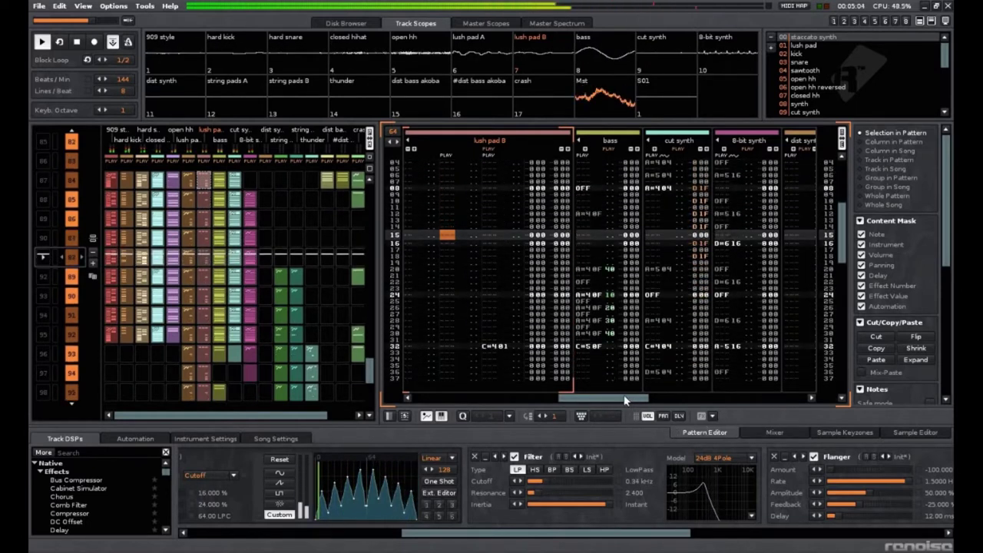
pyautogui.moveTo(637, 397); pyautogui.dragTo(680, 402)
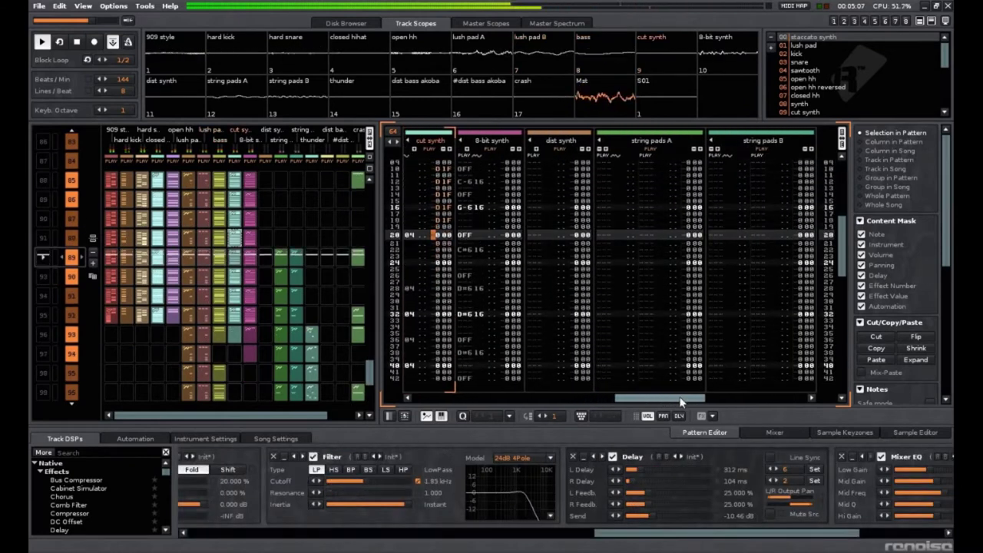
# View the filter Cutoff automation of the string pads A track, and return to its effect chain
pyautogui.click(643, 325)
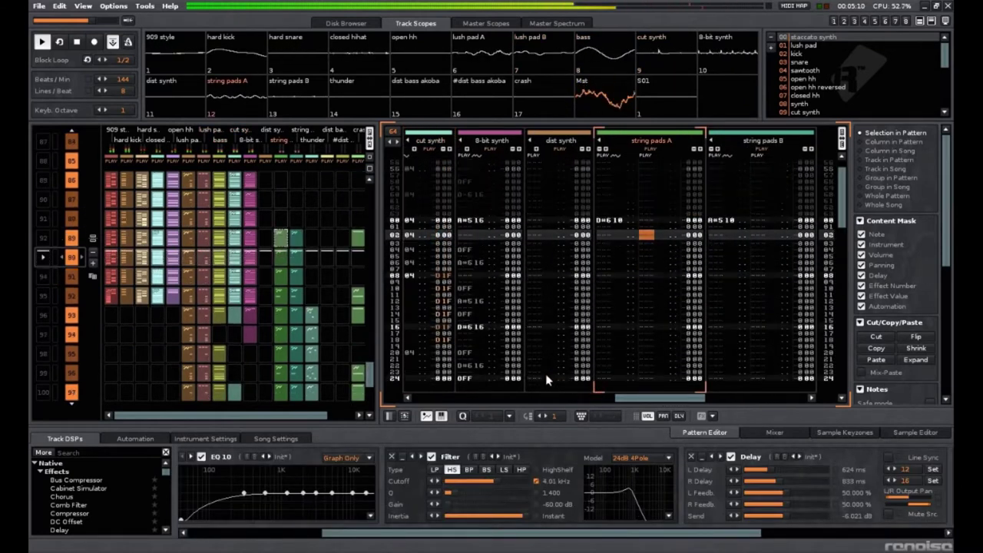
pyautogui.click(129, 439)
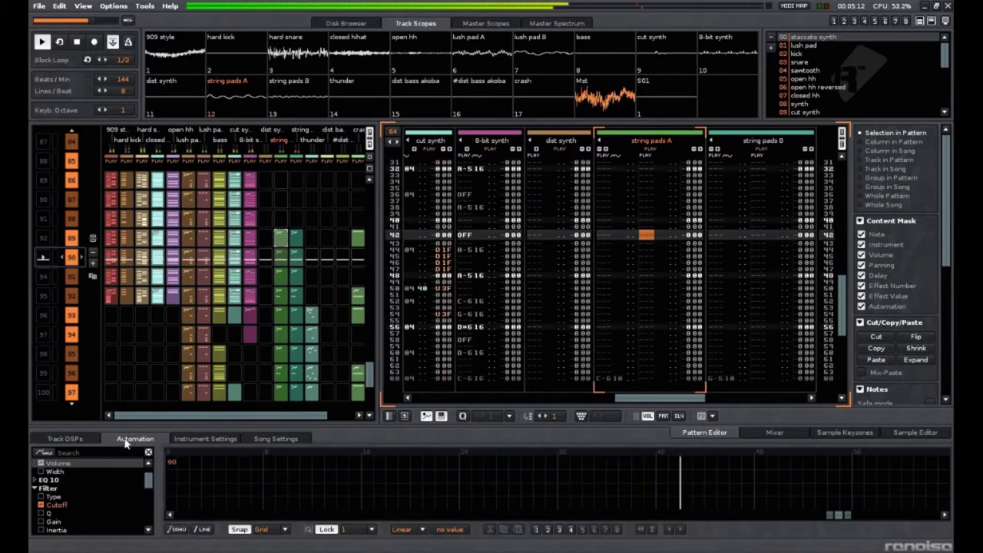
pyautogui.click(56, 505)
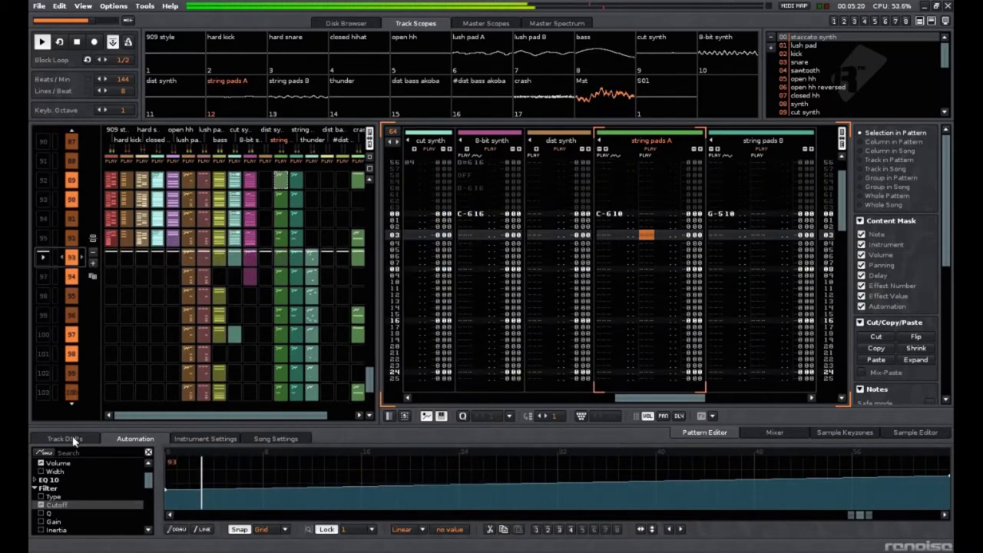
pyautogui.click(73, 439)
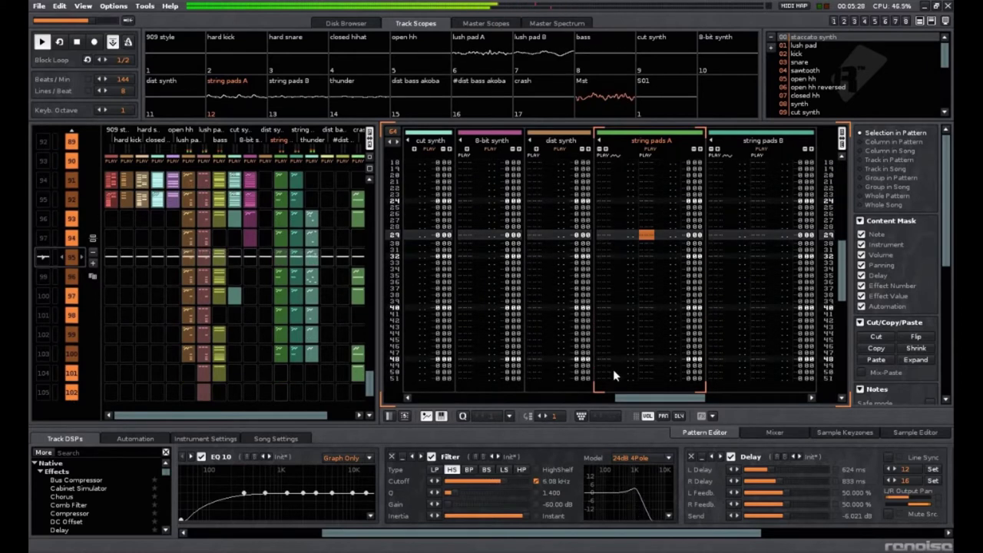
# Go back to the drum tracks in the pattern editor, and view the pad and synth channels in the mixer as the song ends
pyautogui.moveTo(647, 403); pyautogui.dragTo(434, 398)
pyautogui.click(772, 433)
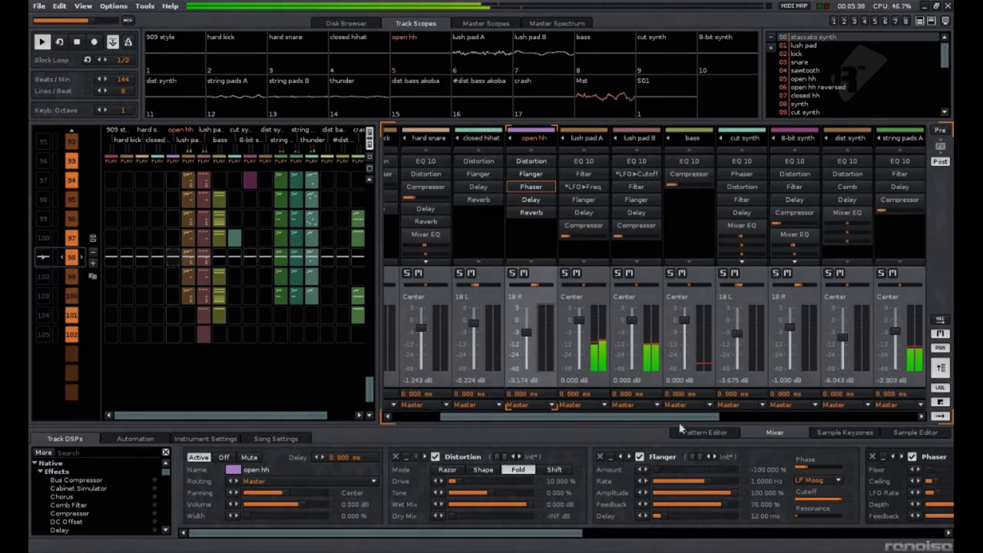
pyautogui.moveTo(598, 423); pyautogui.dragTo(656, 422)
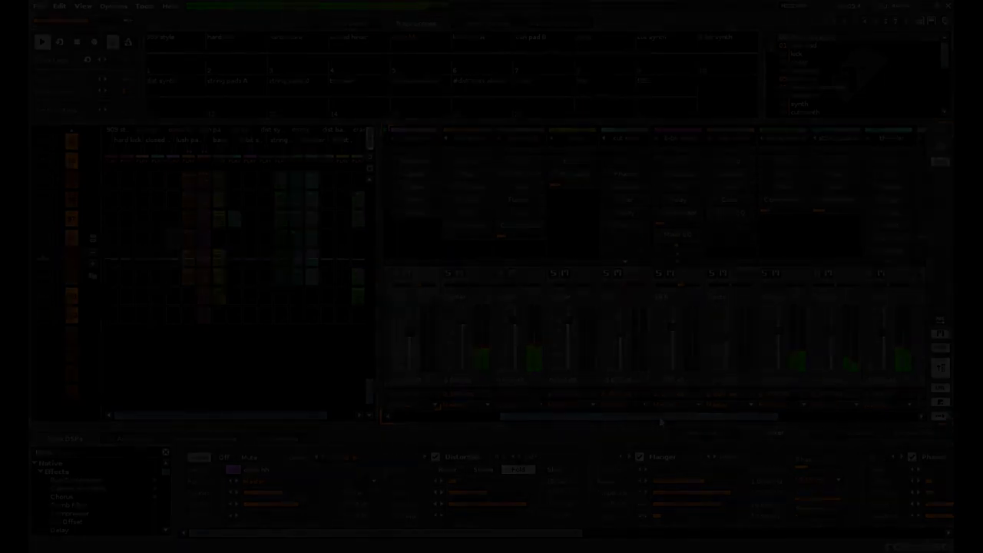